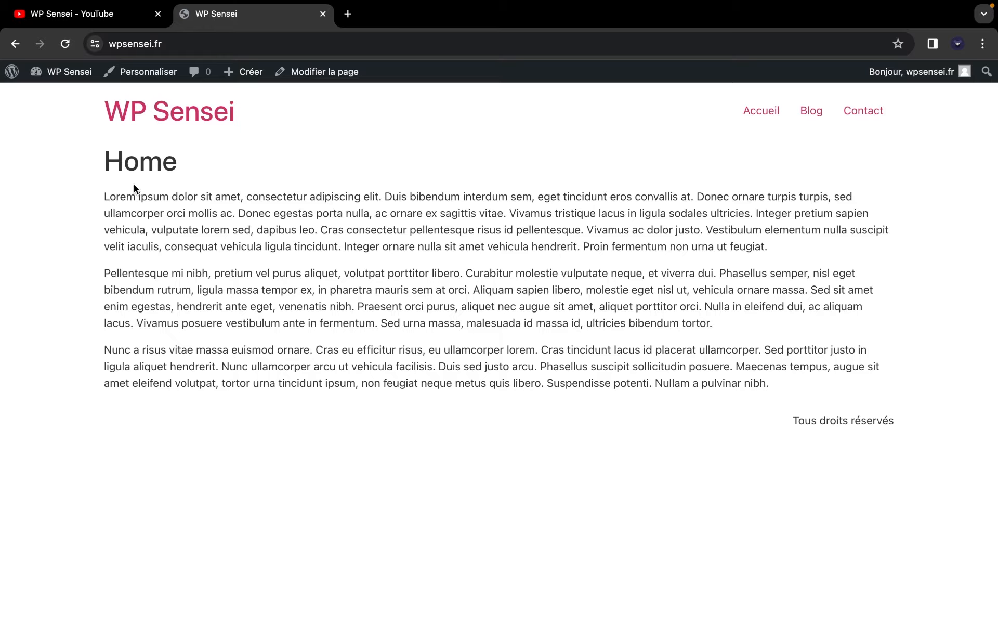
- Review the WP Sensei YouTube channel page and its About details, and return to the WP Sensei website
{"action": "left_click", "coordinate": [83, 14]}
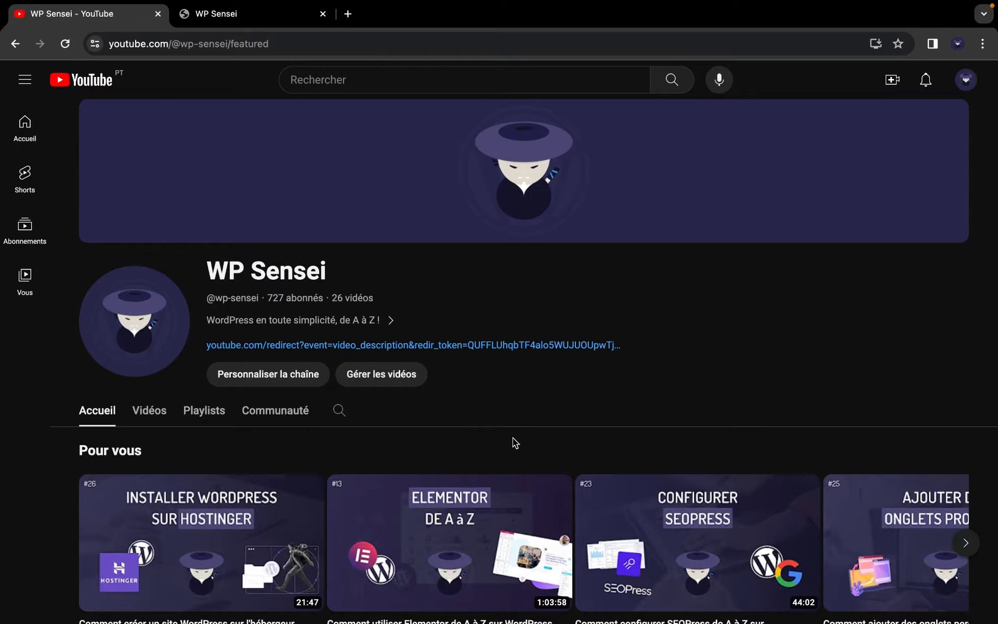
{"action": "scroll", "coordinate": [514, 443], "scroll_direction": "down", "scroll_amount": 1}
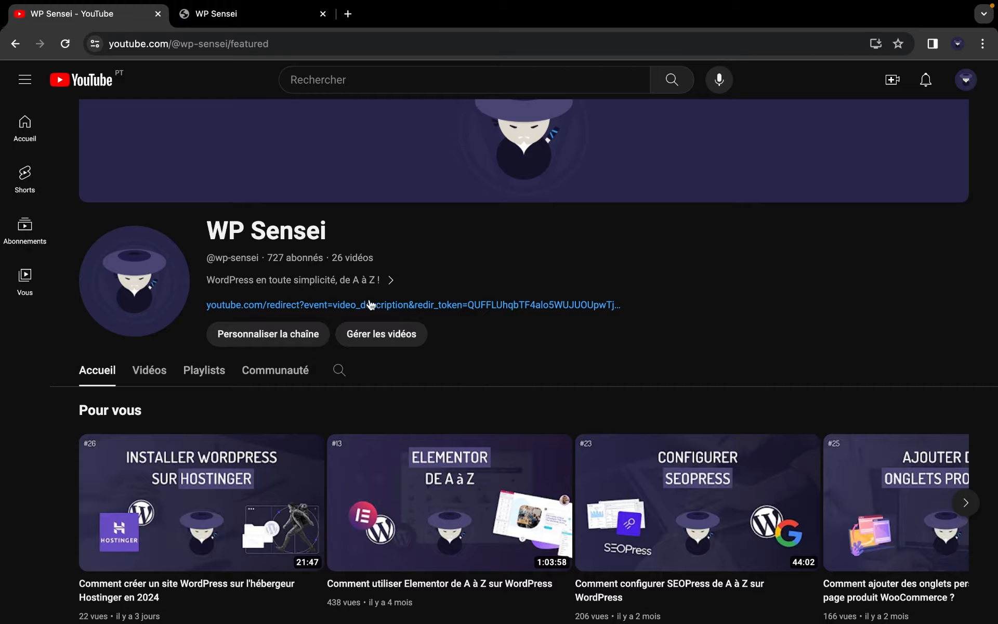
{"action": "left_click", "coordinate": [258, 23]}
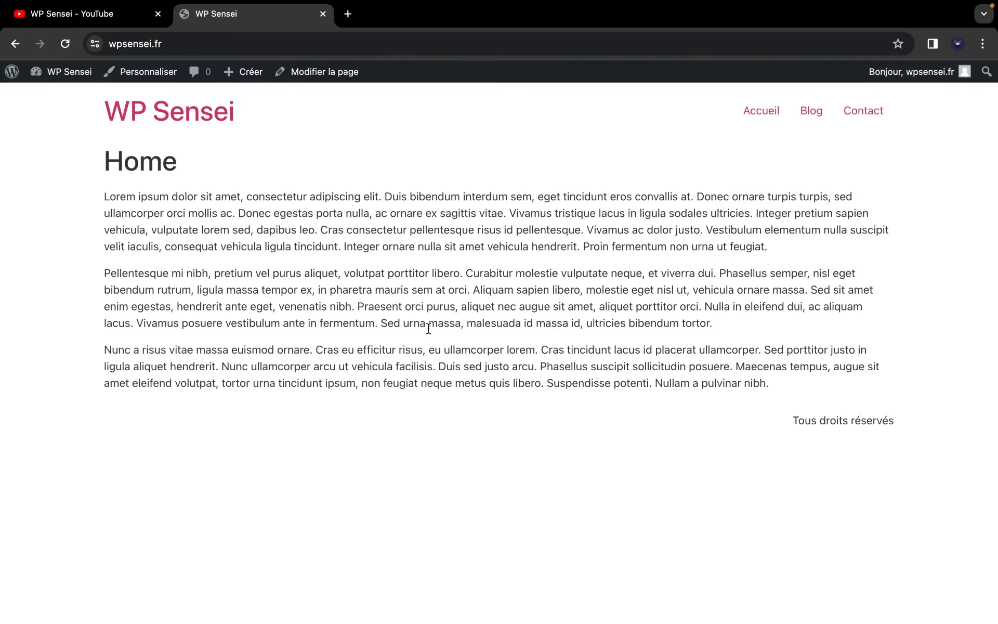
{"action": "left_click", "coordinate": [117, 22]}
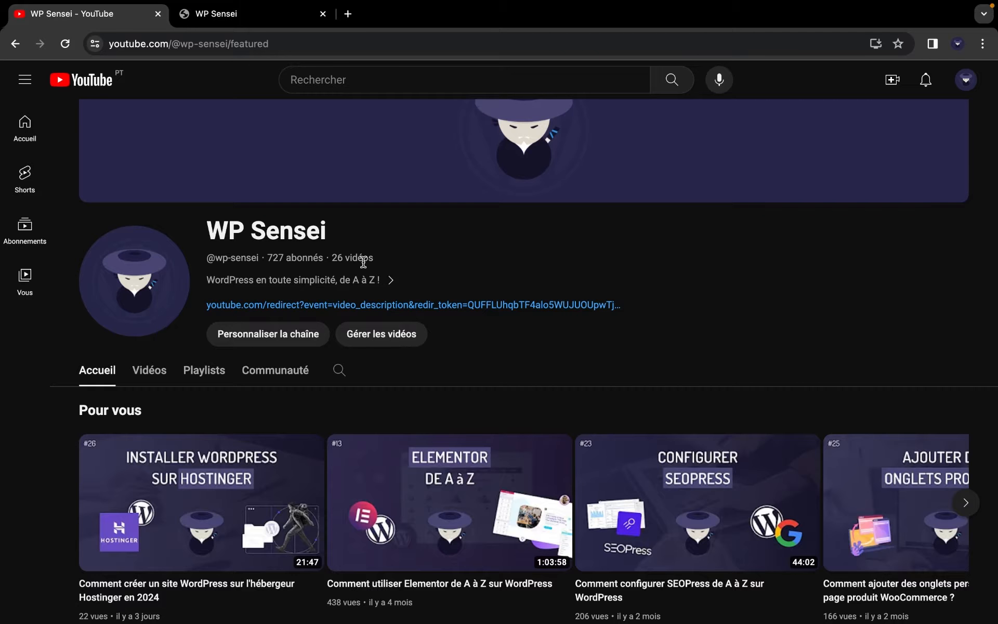
{"action": "left_click", "coordinate": [363, 282]}
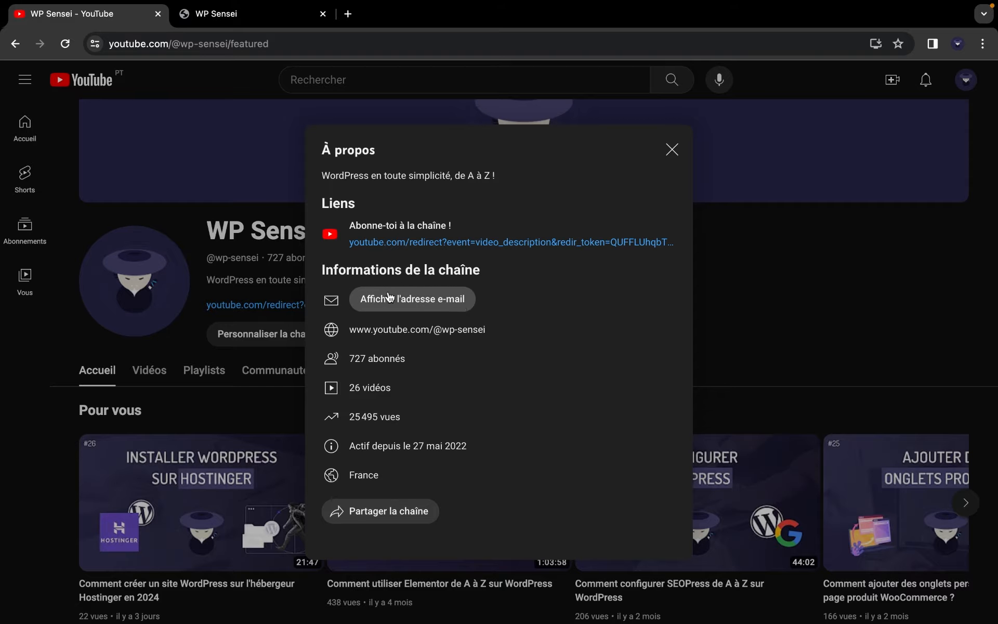
{"action": "left_click", "coordinate": [735, 274]}
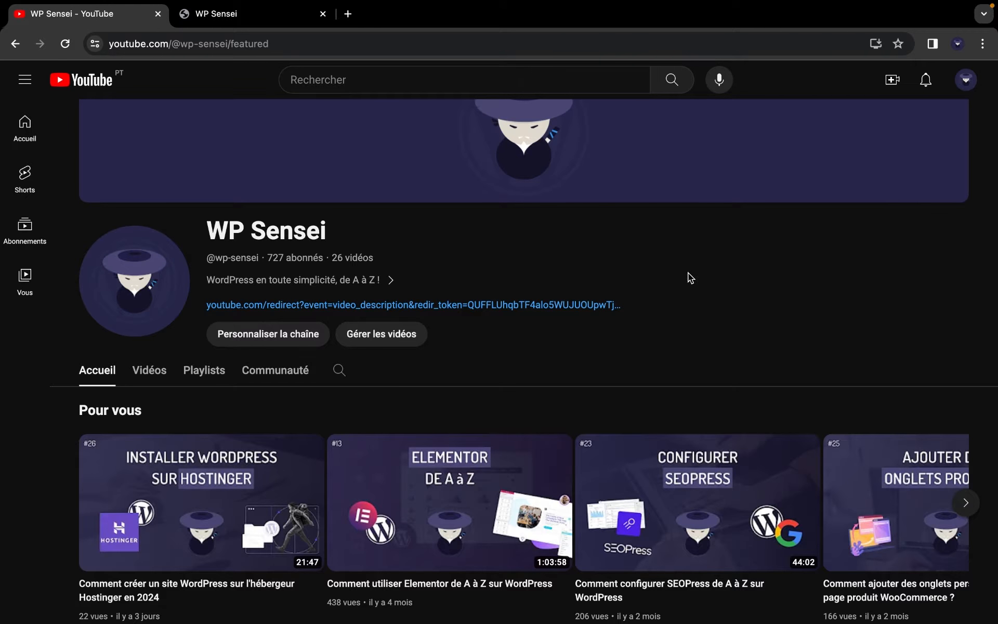
{"action": "left_click", "coordinate": [244, 24]}
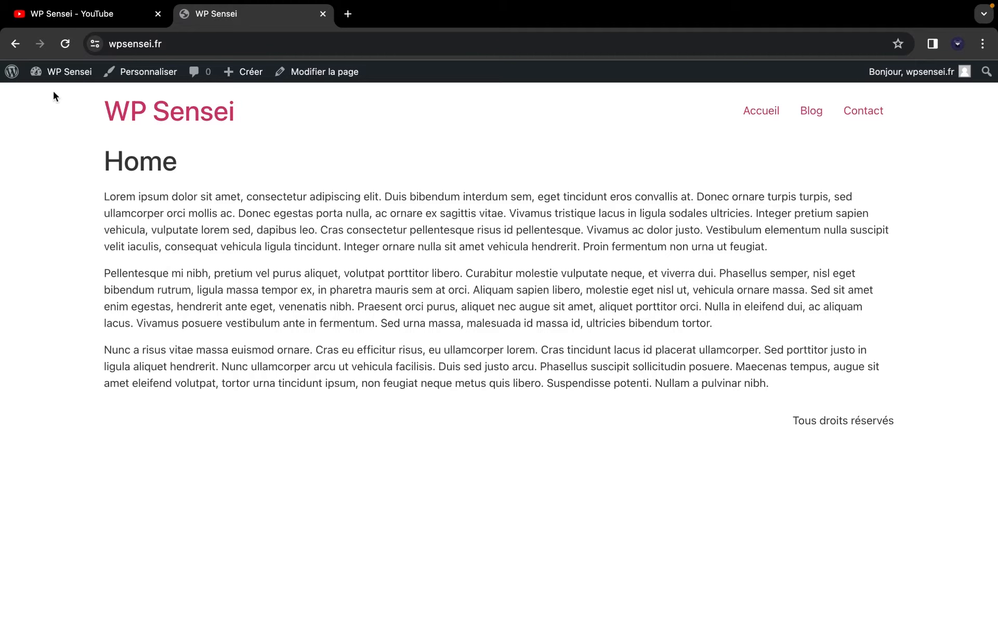
- Go to the site's admin dashboard and check the Elementor entry among the installed extensions
{"action": "left_click", "coordinate": [69, 71]}
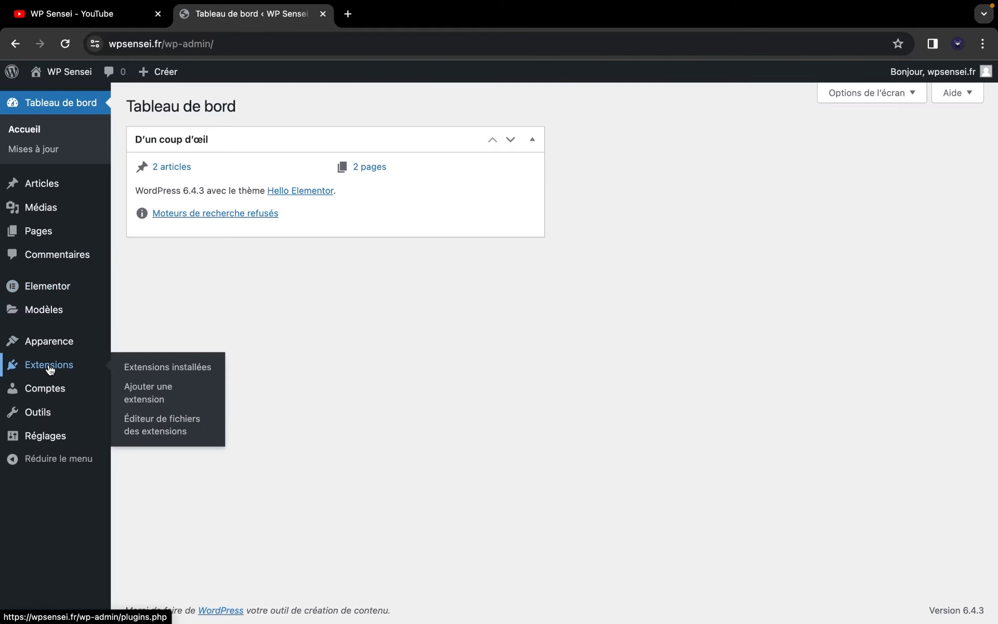
{"action": "left_click", "coordinate": [50, 369]}
{"action": "left_click_drag", "start_coordinate": [159, 212], "coordinate": [229, 209]}
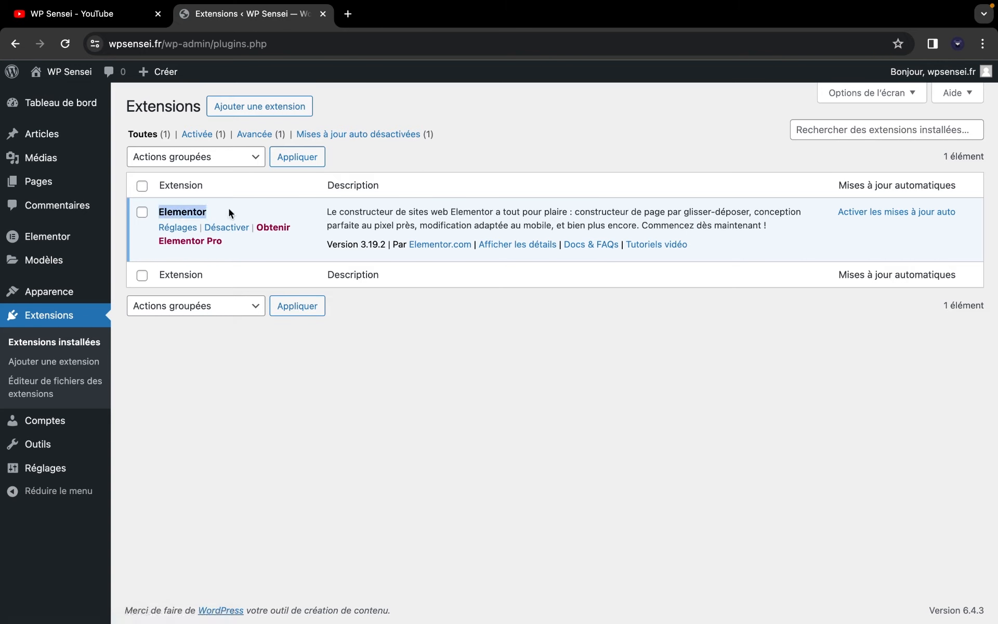
{"action": "left_click", "coordinate": [230, 211]}
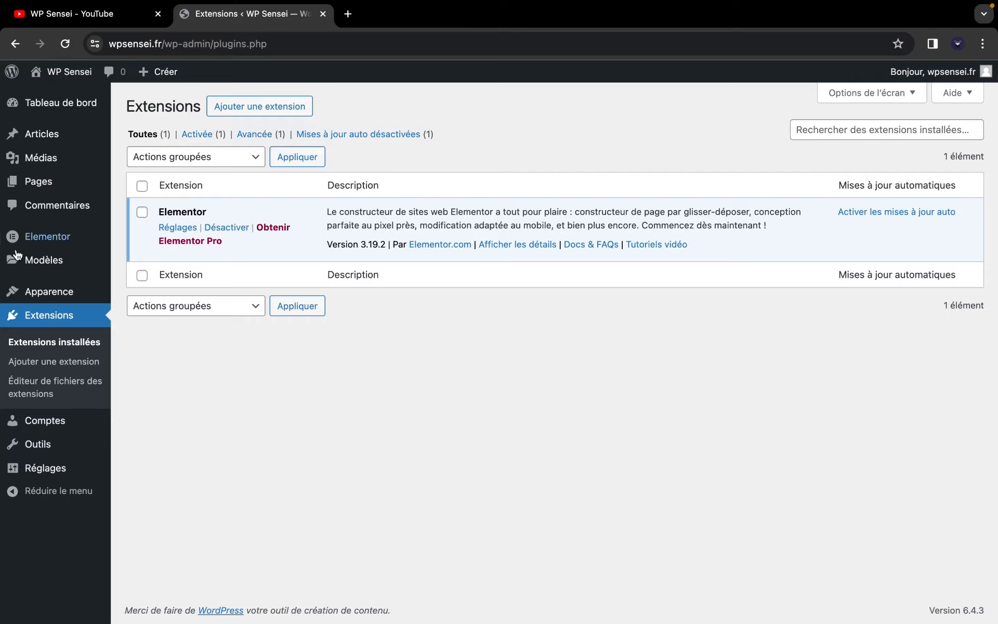
- Check which template types the free Elementor offers for a new saved template, and close the dialog without creating one
{"action": "left_click", "coordinate": [69, 276]}
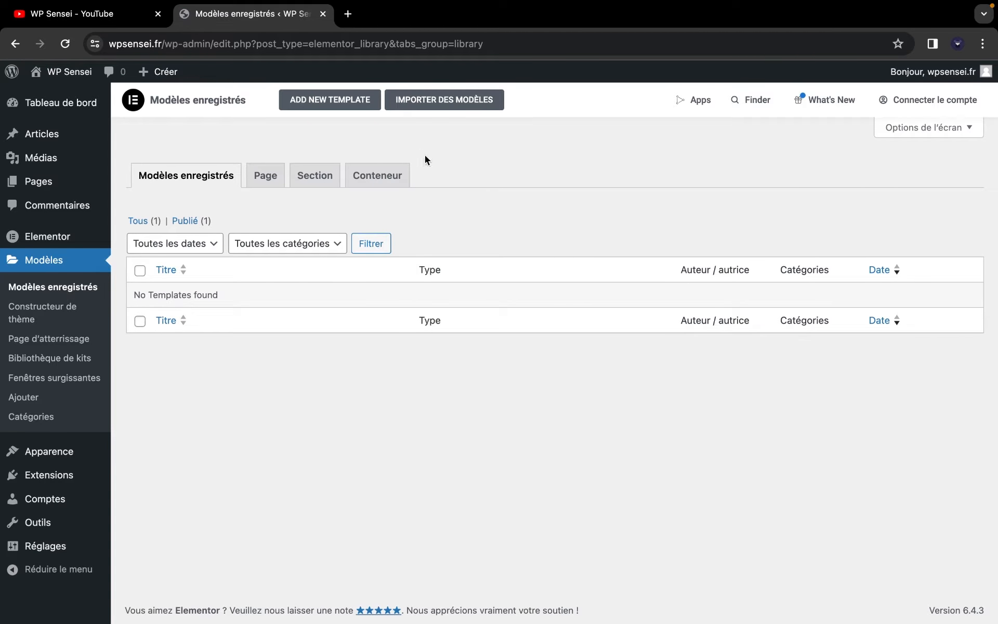
{"action": "left_click", "coordinate": [358, 101]}
{"action": "left_click", "coordinate": [574, 334]}
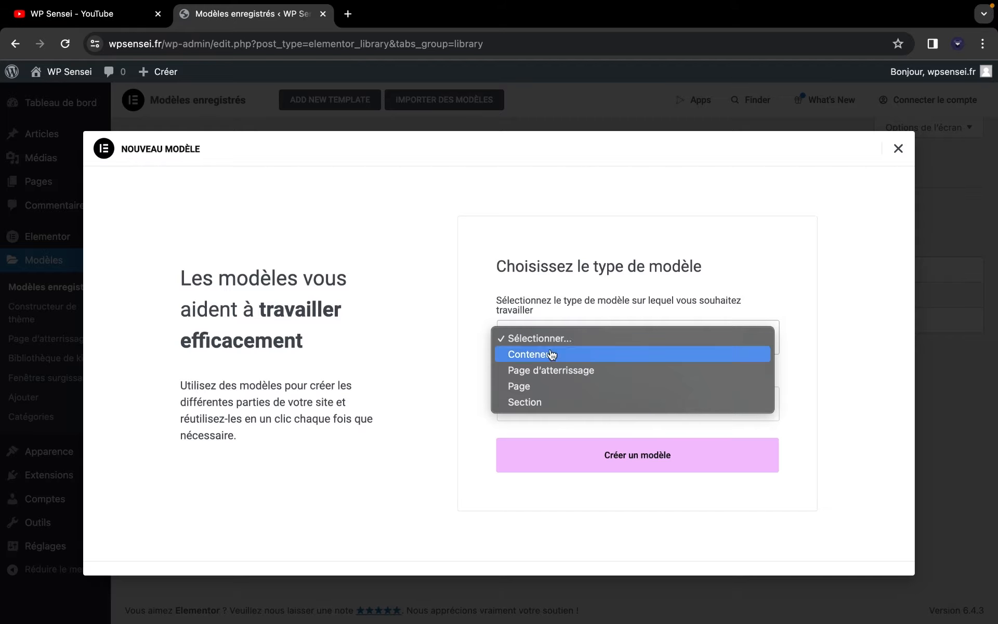
{"action": "left_click", "coordinate": [898, 148]}
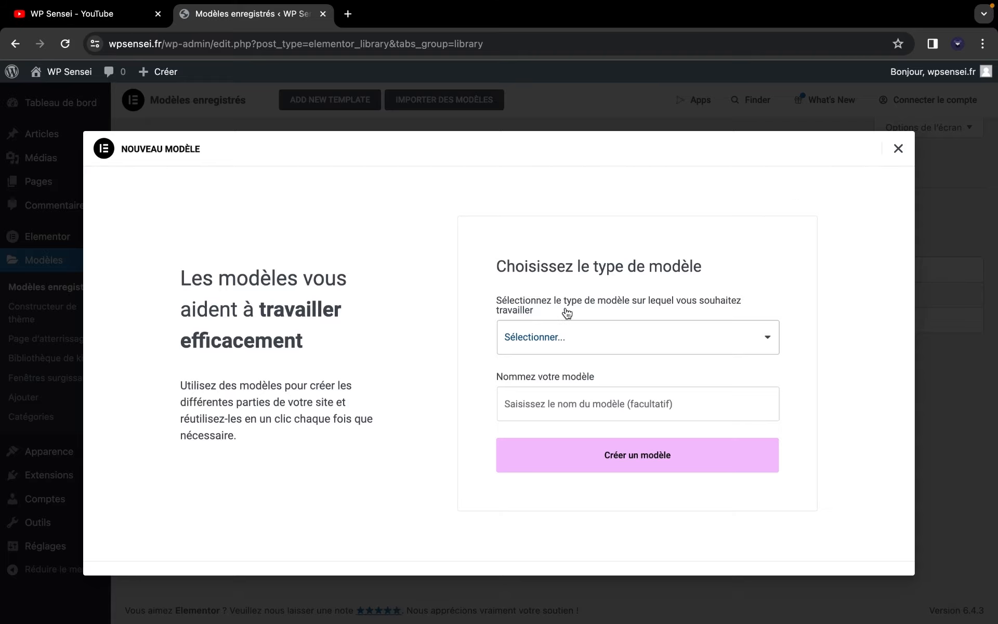
{"action": "left_click", "coordinate": [899, 150]}
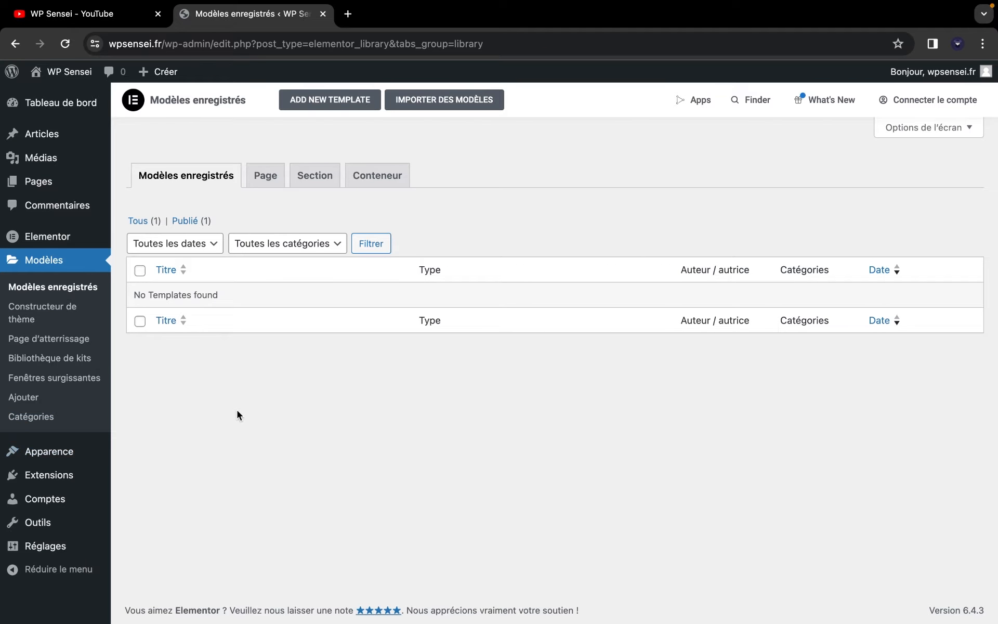
- Search the extensions available to add for "elementor header"
{"action": "left_click", "coordinate": [67, 460]}
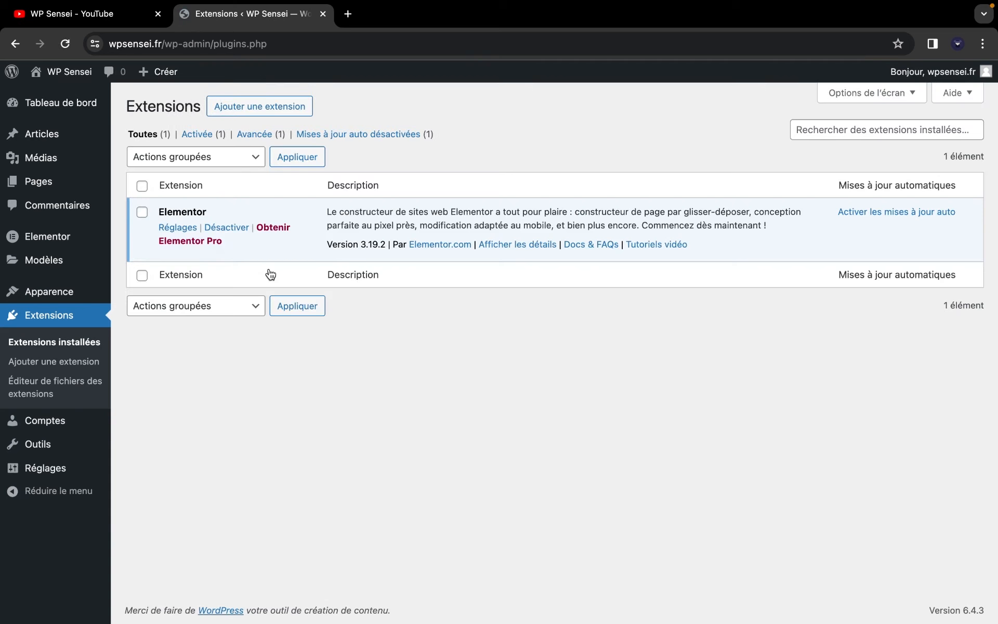
{"action": "left_click", "coordinate": [256, 113]}
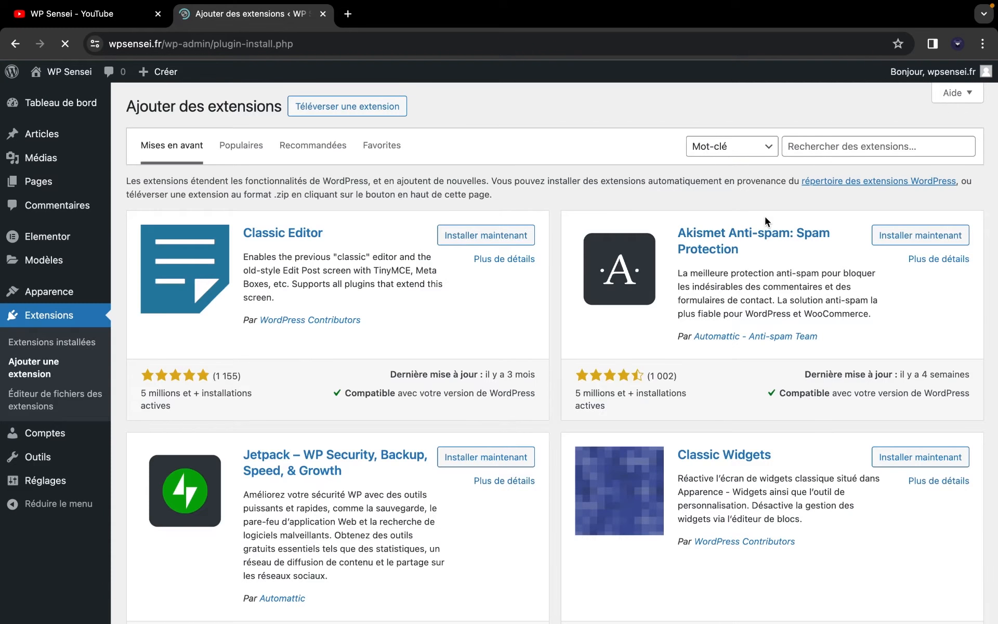
{"action": "left_click", "coordinate": [824, 154]}
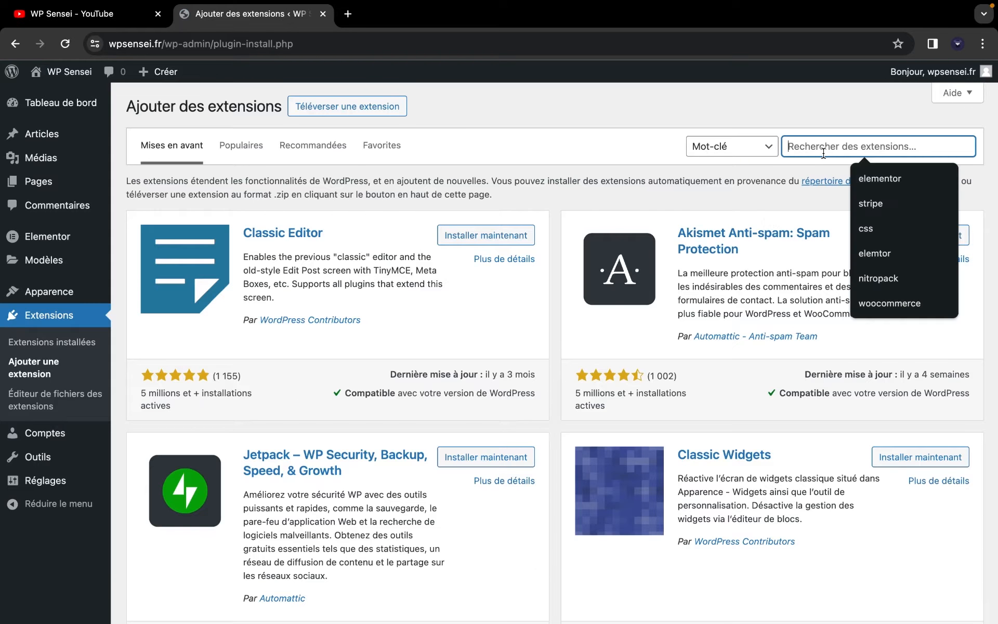
{"action": "type", "text": "elementor head"}
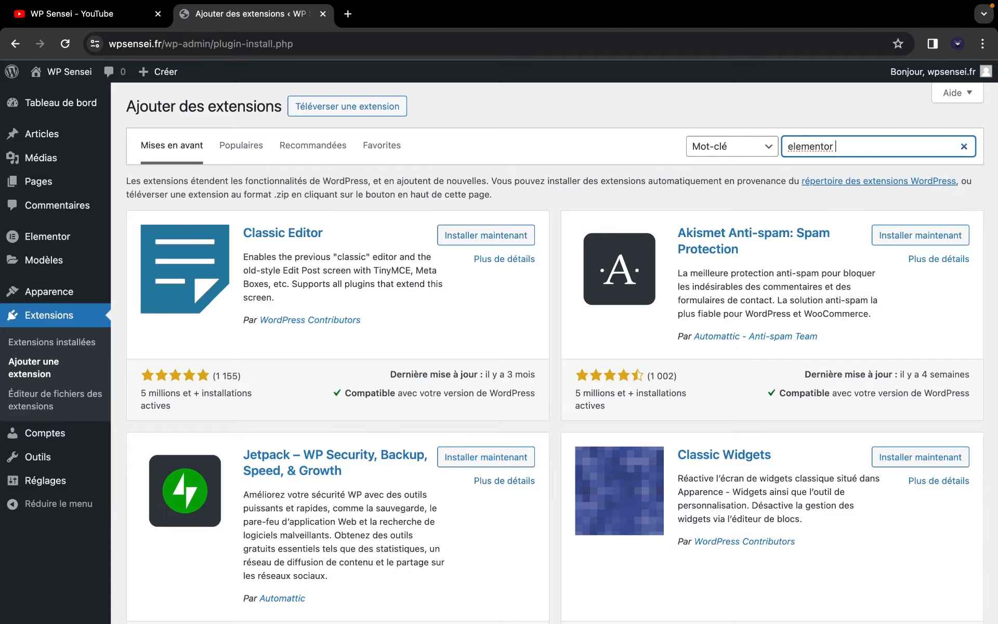
{"action": "type", "text": "er"}
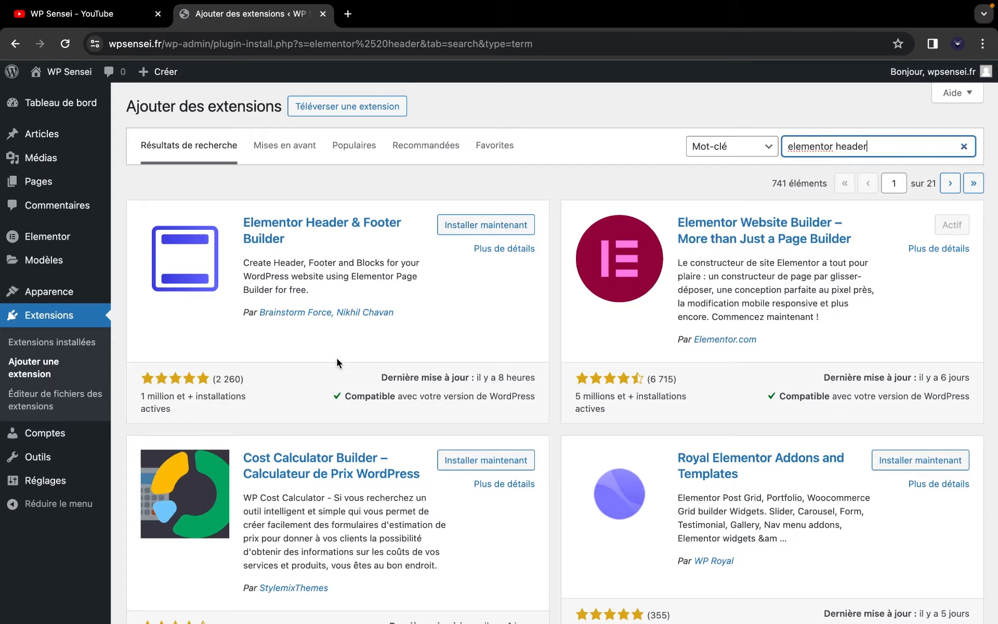
- Install and activate the Elementor Header & Footer Builder extension
{"action": "left_click_drag", "start_coordinate": [146, 408], "coordinate": [140, 408]}
{"action": "left_click", "coordinate": [161, 398]}
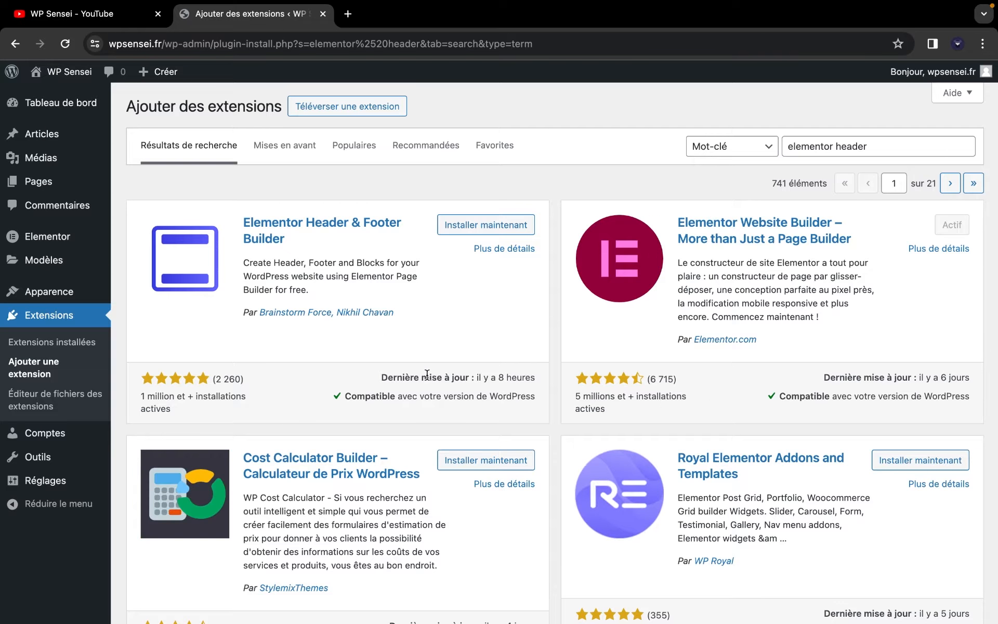
{"action": "left_click_drag", "start_coordinate": [508, 367], "coordinate": [550, 375]}
{"action": "left_click", "coordinate": [550, 376]}
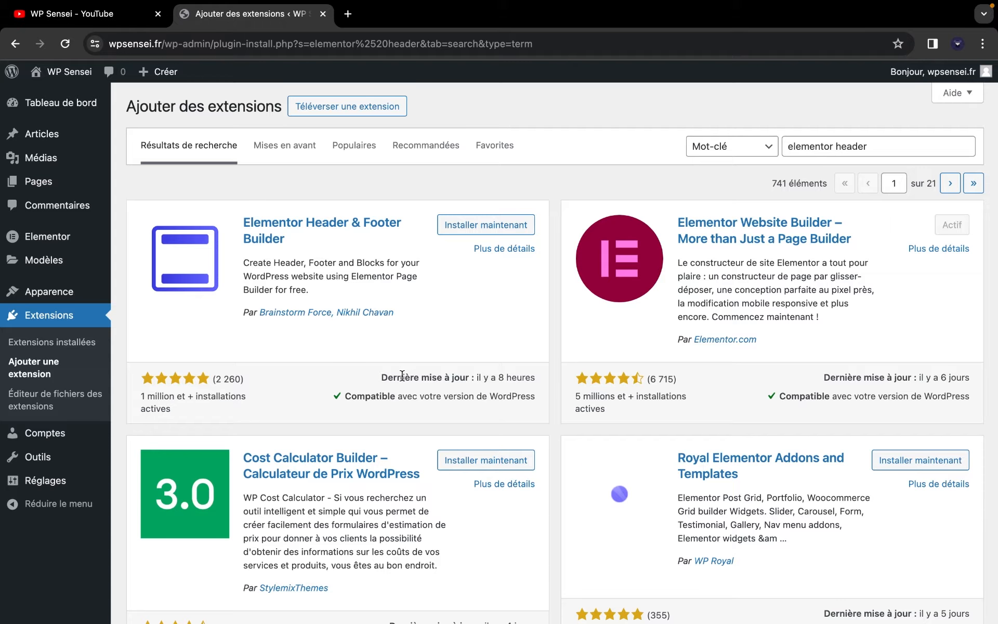
{"action": "left_click", "coordinate": [481, 226]}
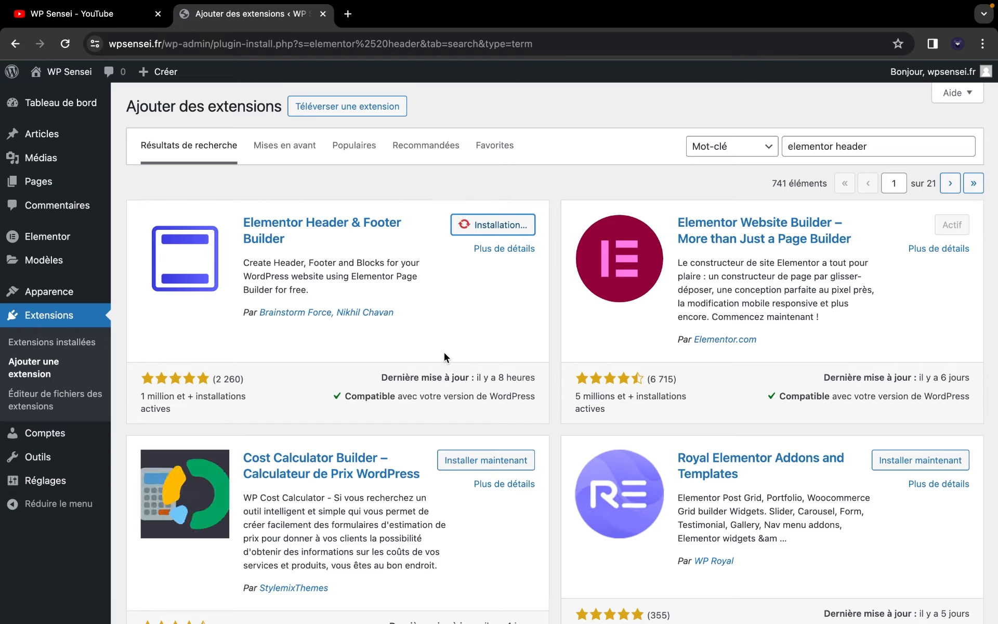
{"action": "left_click", "coordinate": [503, 227]}
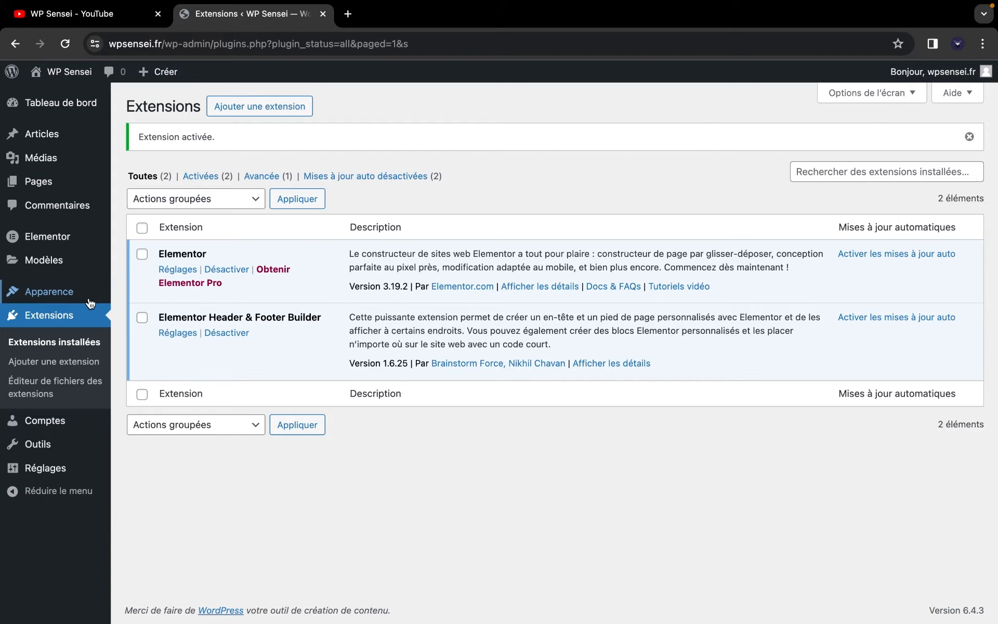
- Start adding a new template in Elementor Header & Footer Builder under the site's appearance settings
{"action": "mouse_move", "coordinate": [88, 302]}
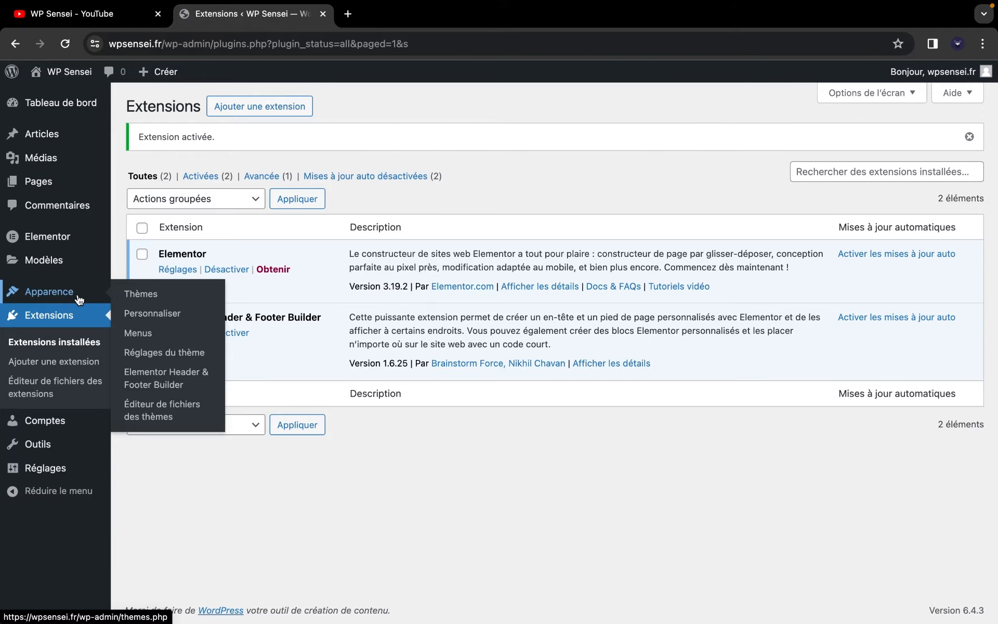
{"action": "left_click", "coordinate": [189, 383]}
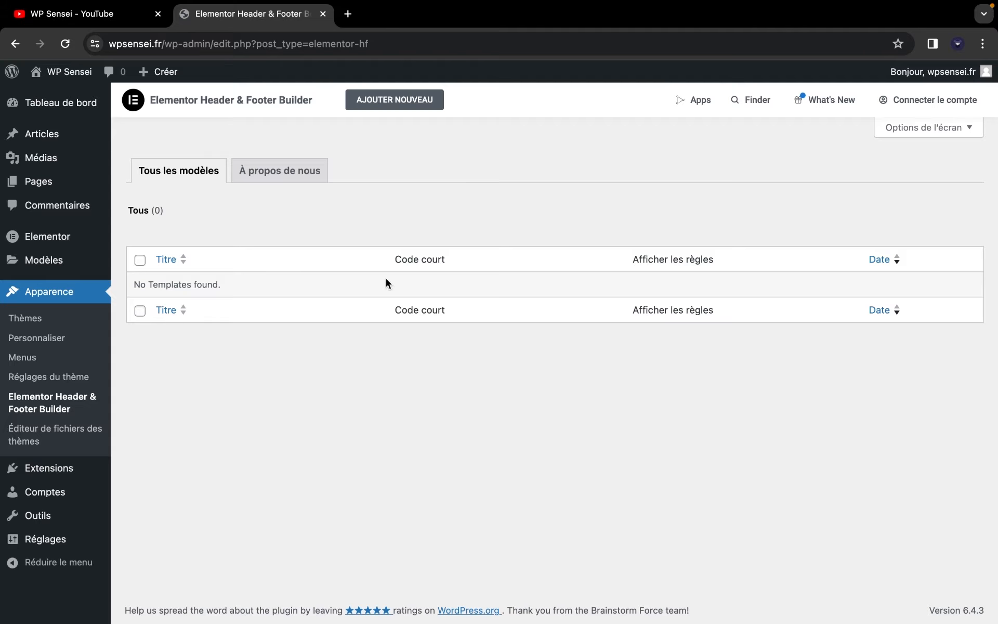
{"action": "left_click", "coordinate": [401, 109]}
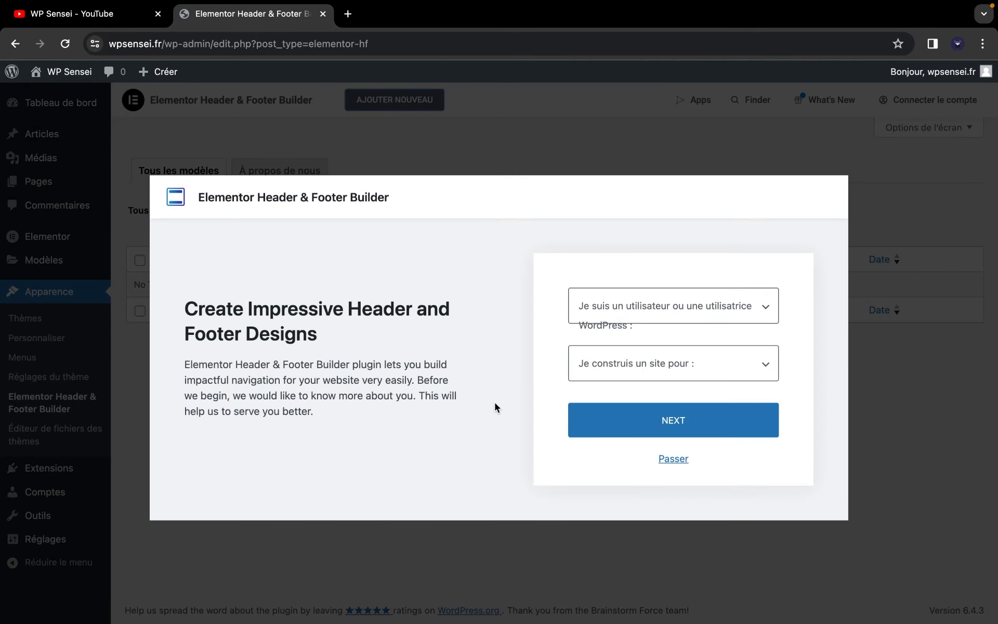
- Look through the onboarding questions on WordPress level and site purpose, and skip the questionnaire
{"action": "left_click", "coordinate": [591, 313]}
{"action": "left_click", "coordinate": [540, 337]}
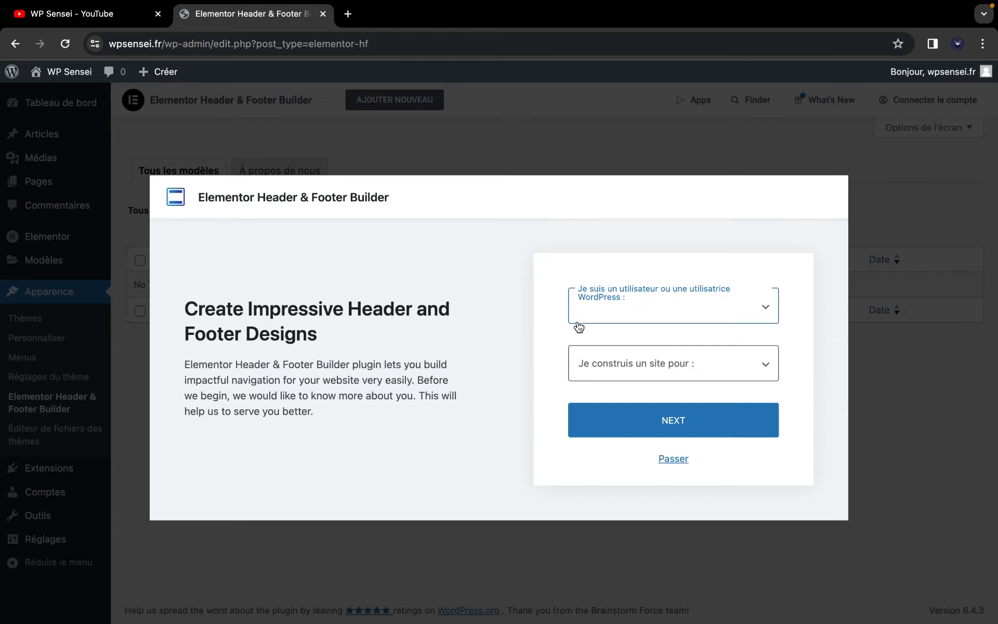
{"action": "left_click", "coordinate": [628, 320]}
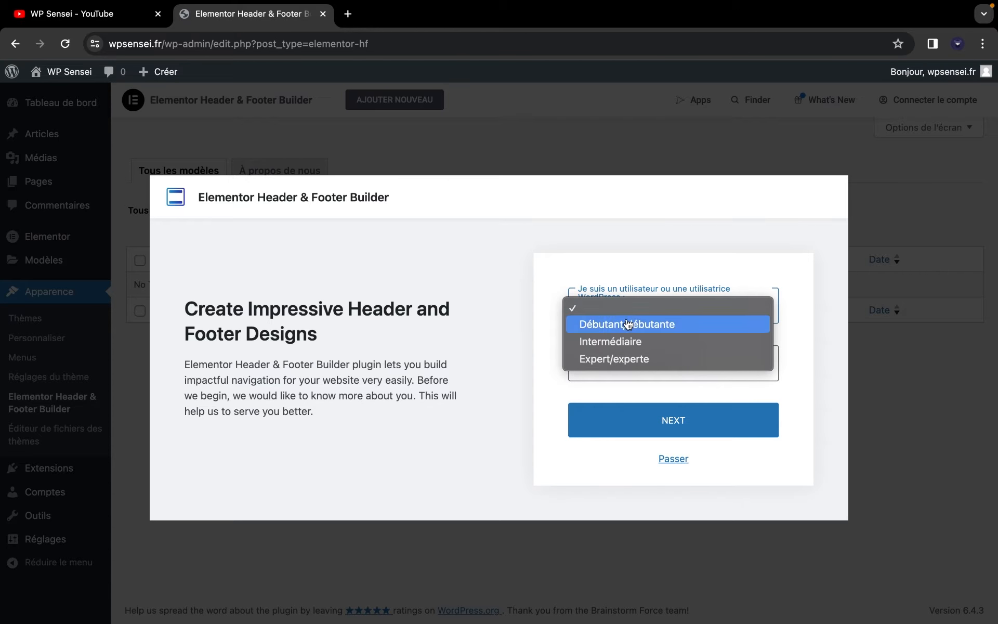
{"action": "left_click", "coordinate": [554, 358]}
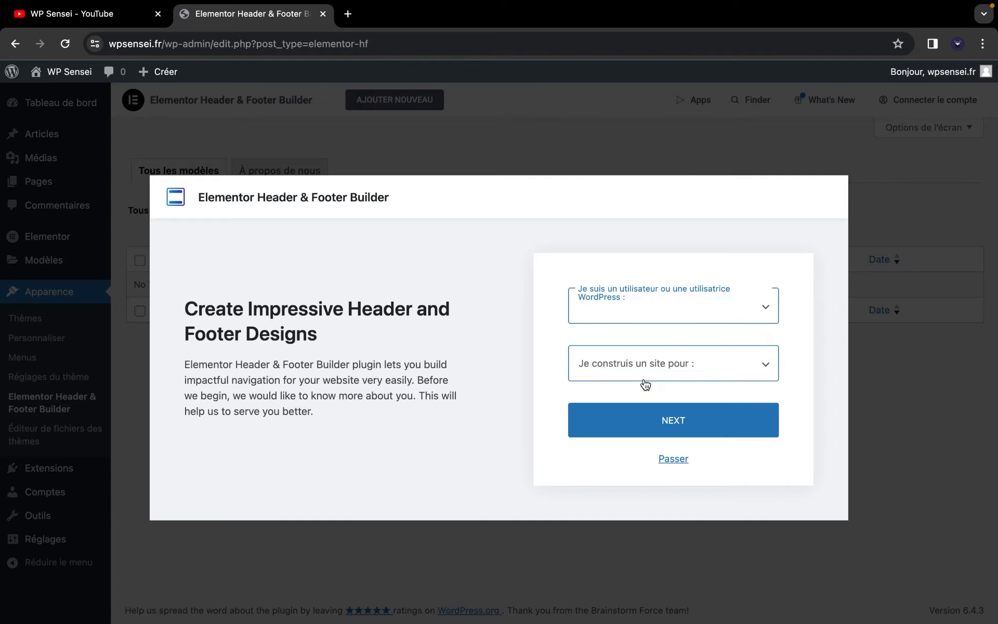
{"action": "left_click", "coordinate": [647, 370]}
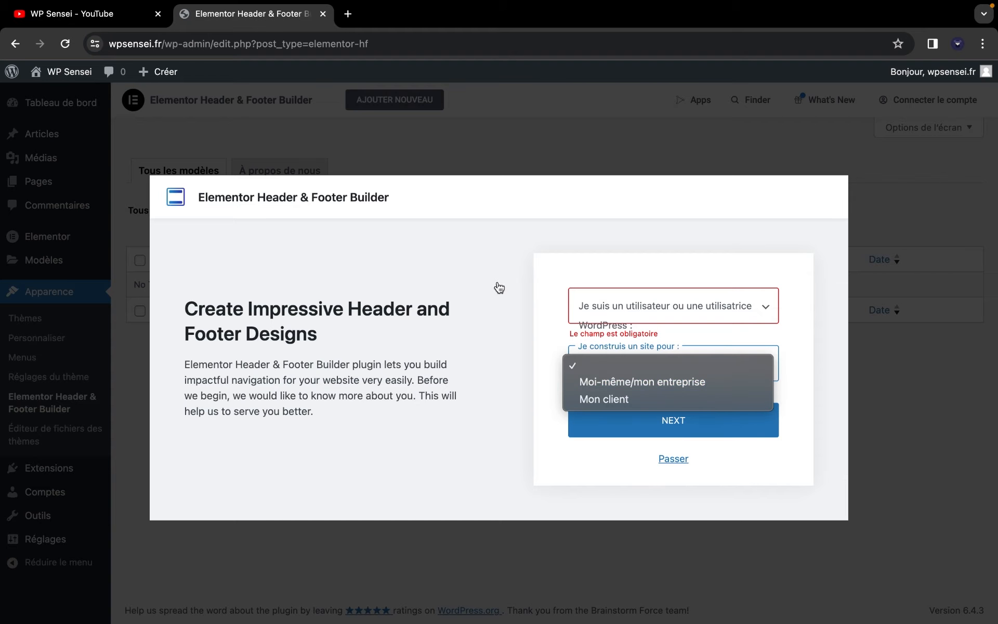
{"action": "left_click", "coordinate": [552, 294]}
{"action": "left_click", "coordinate": [675, 459]}
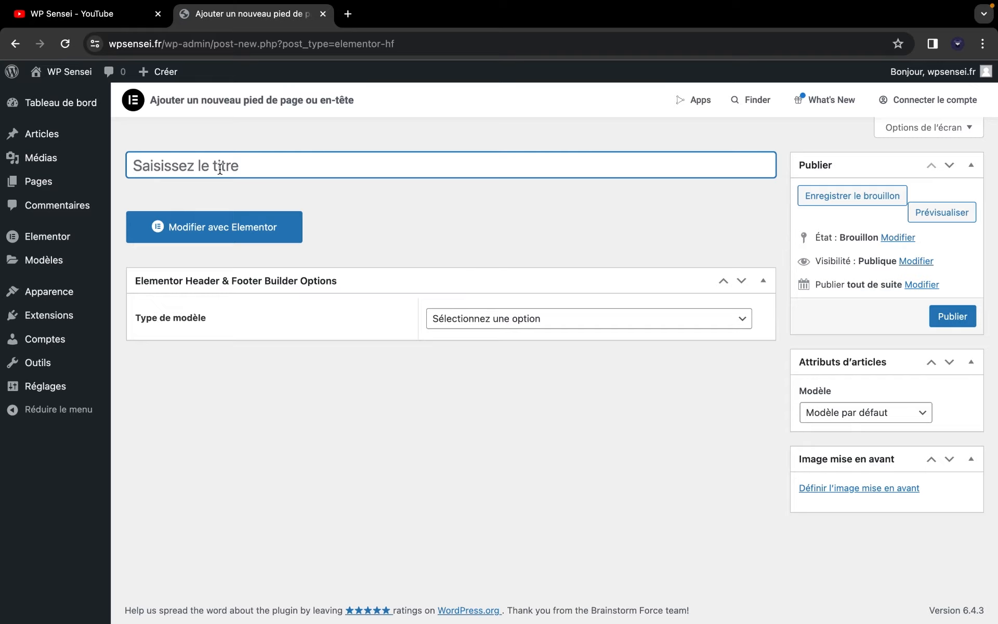
- Title the new template "Header" and set its template type to En-tête
{"action": "type", "text": "Header"}
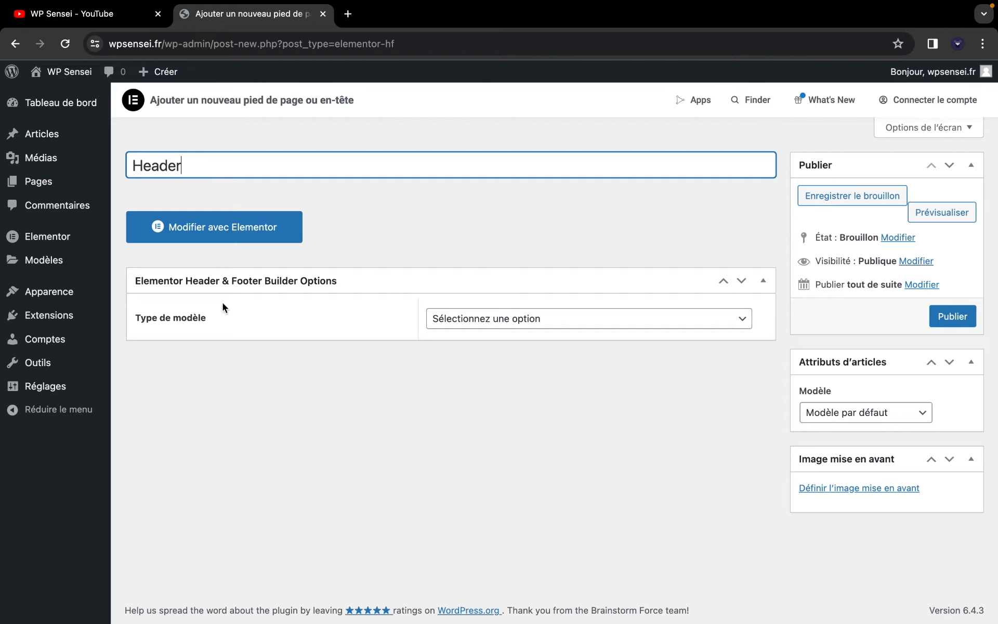
{"action": "left_click", "coordinate": [476, 321]}
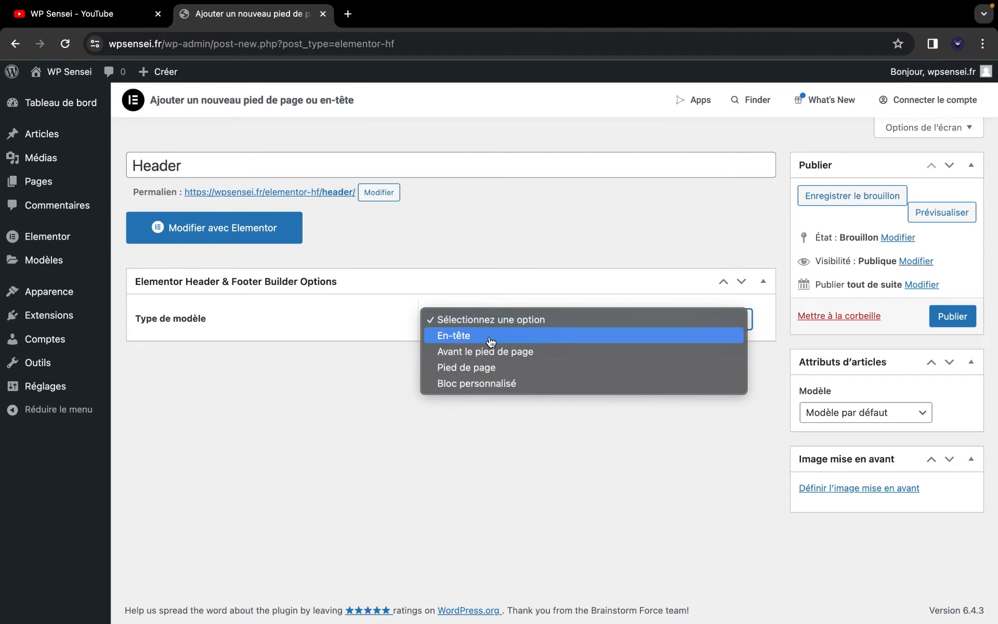
{"action": "left_click", "coordinate": [491, 337]}
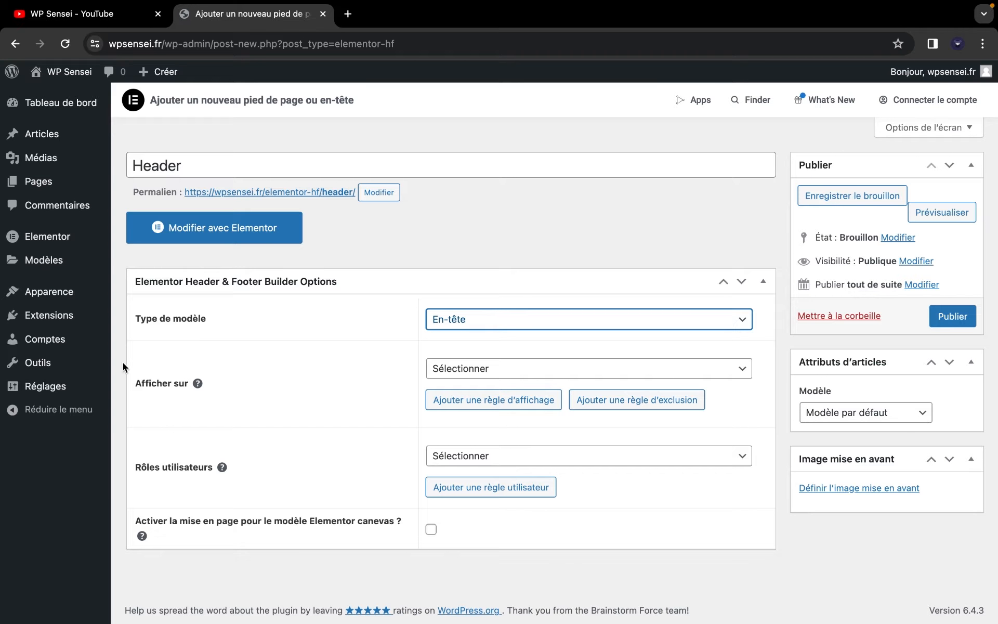
- Set the header template to display on Tout le site, reviewing the other display locations offered
{"action": "left_click", "coordinate": [545, 369]}
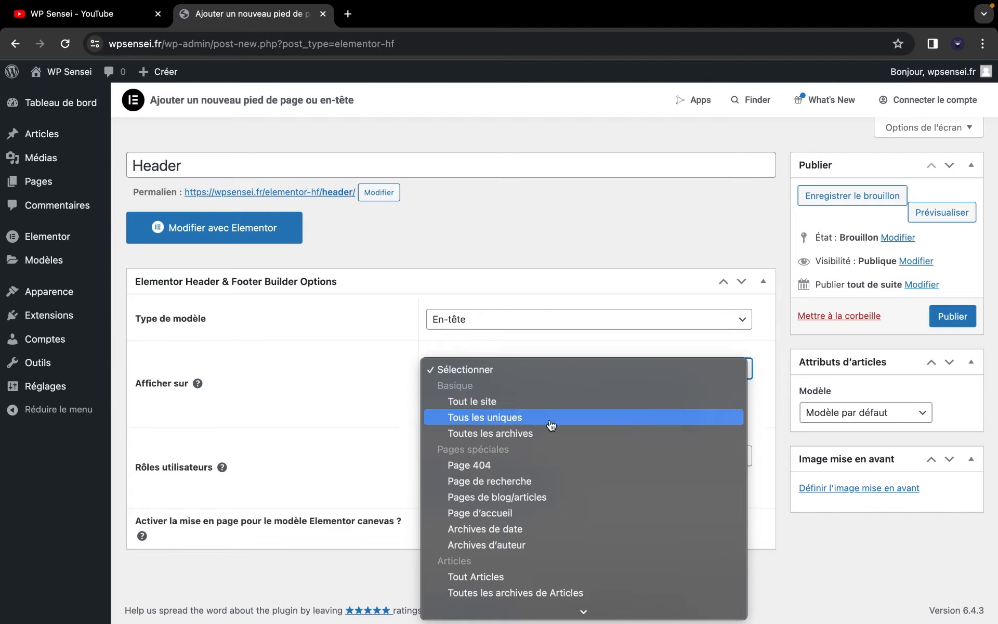
{"action": "scroll", "coordinate": [543, 500], "scroll_direction": "down", "scroll_amount": 3}
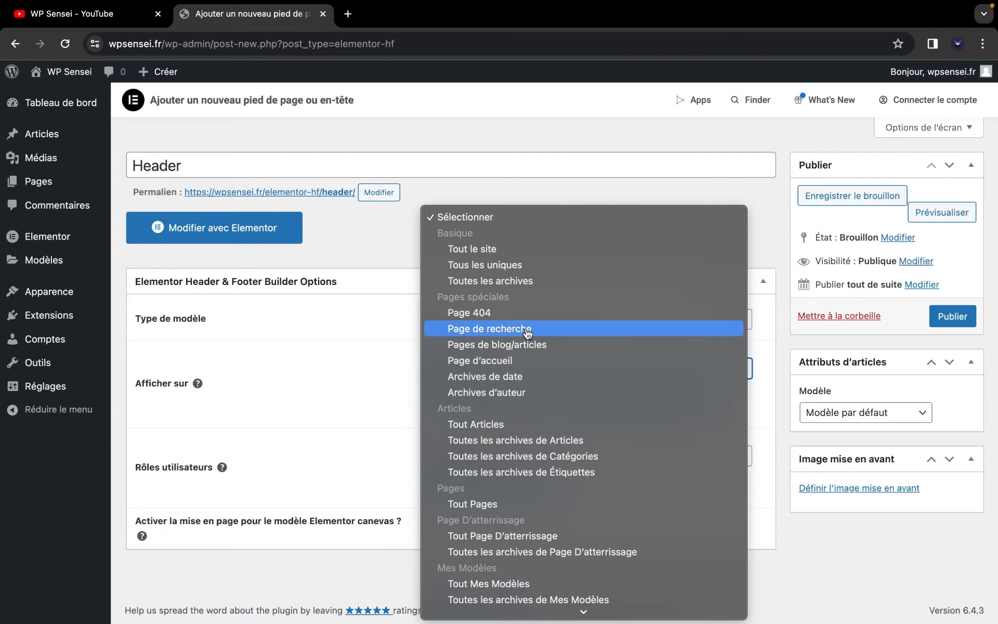
{"action": "left_click", "coordinate": [505, 258]}
{"action": "left_click", "coordinate": [474, 367]}
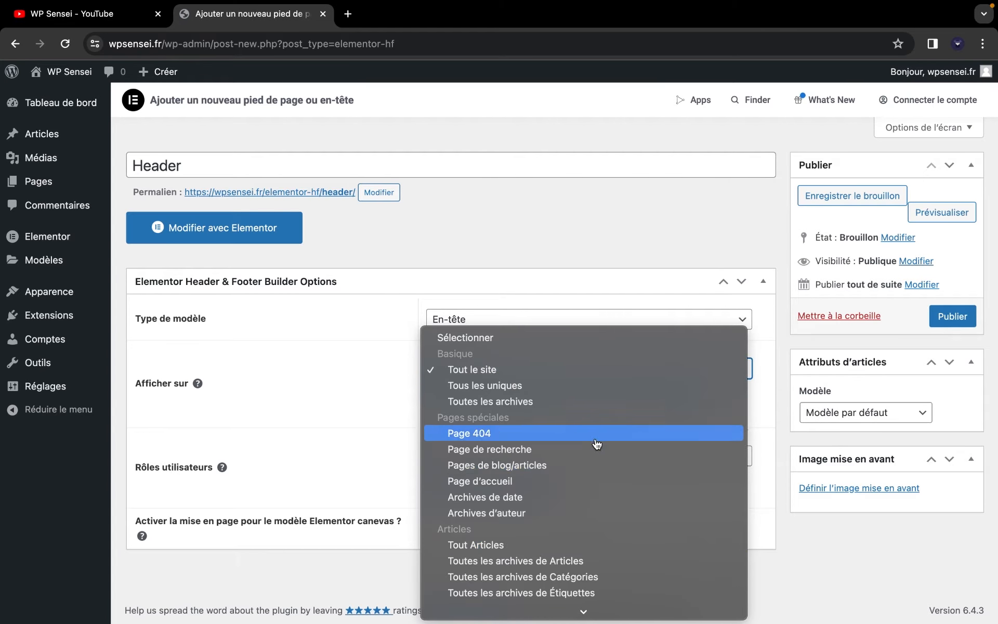
{"action": "scroll", "coordinate": [572, 494], "scroll_direction": "down", "scroll_amount": 3}
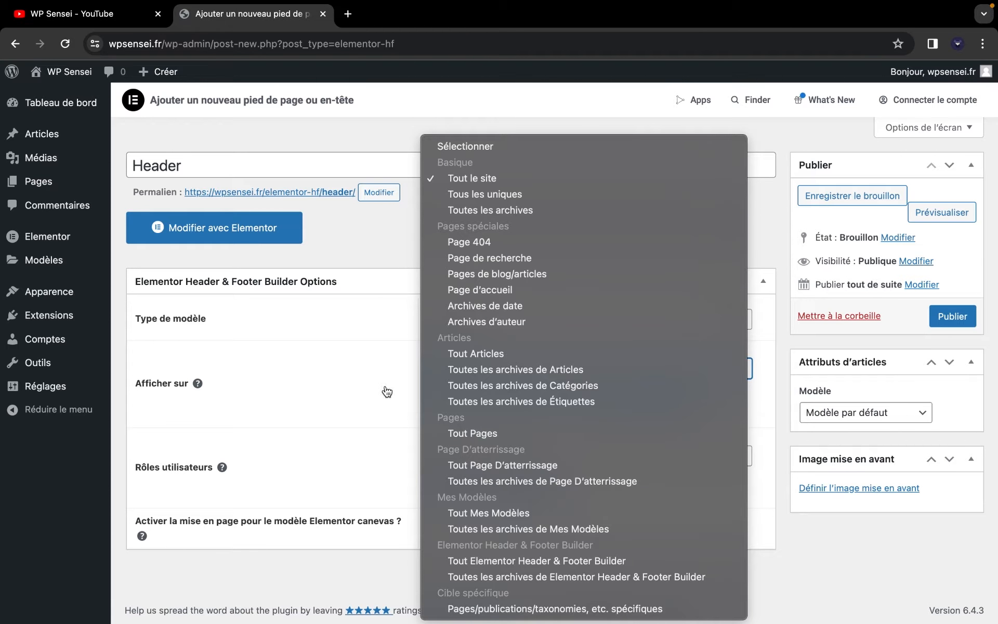
{"action": "left_click", "coordinate": [367, 356]}
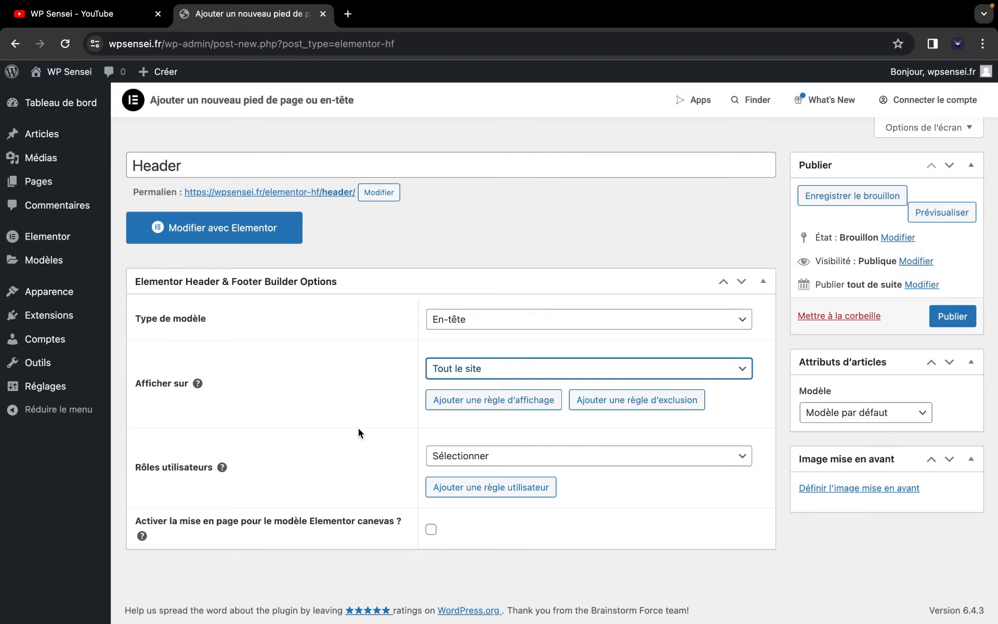
- Look at the user role options without choosing any, and publish the header template
{"action": "left_click", "coordinate": [461, 456]}
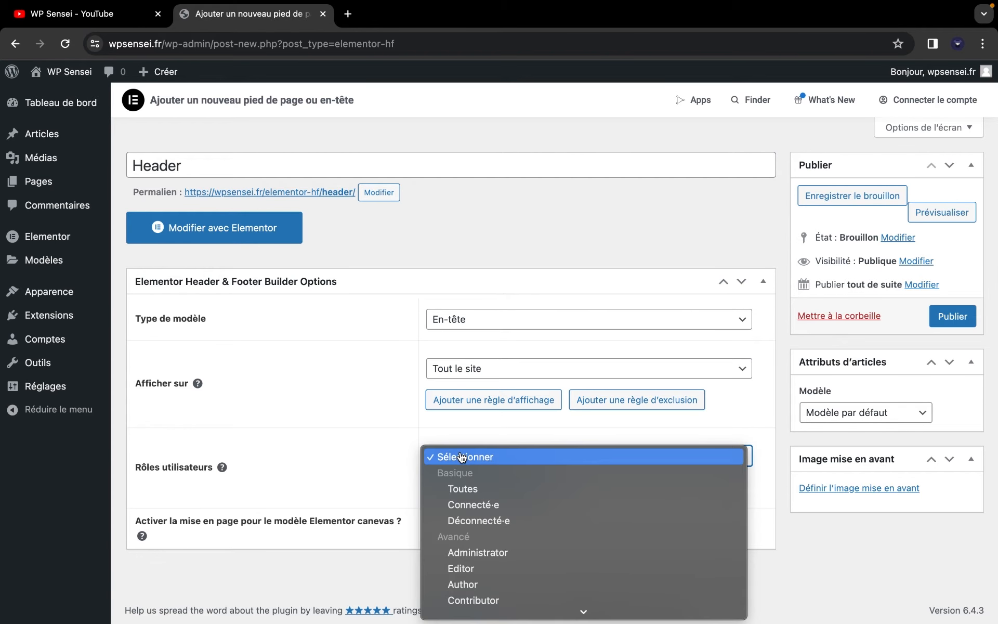
{"action": "left_click", "coordinate": [395, 459]}
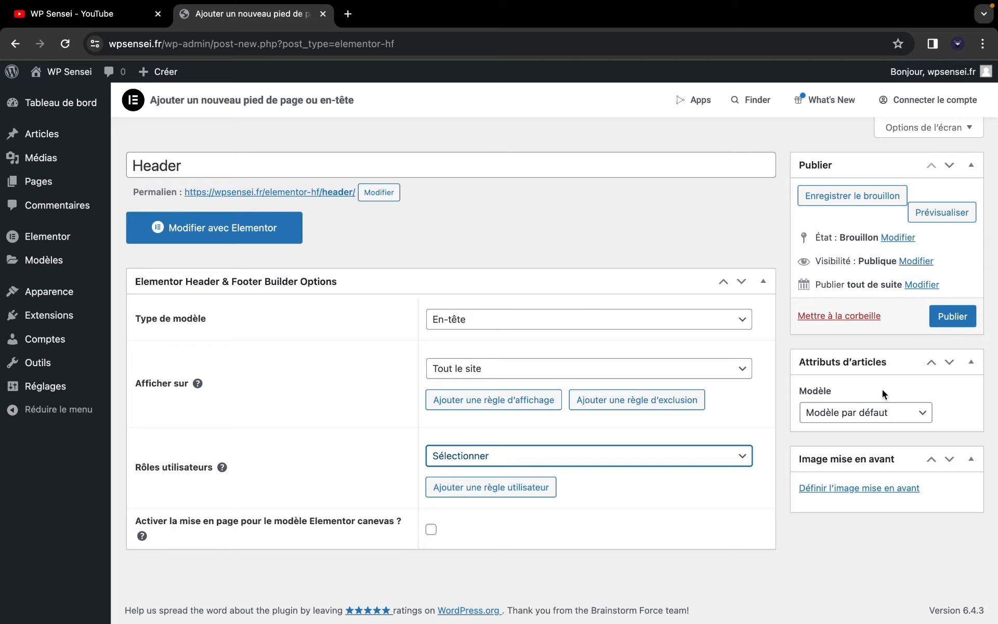
{"action": "left_click", "coordinate": [959, 318]}
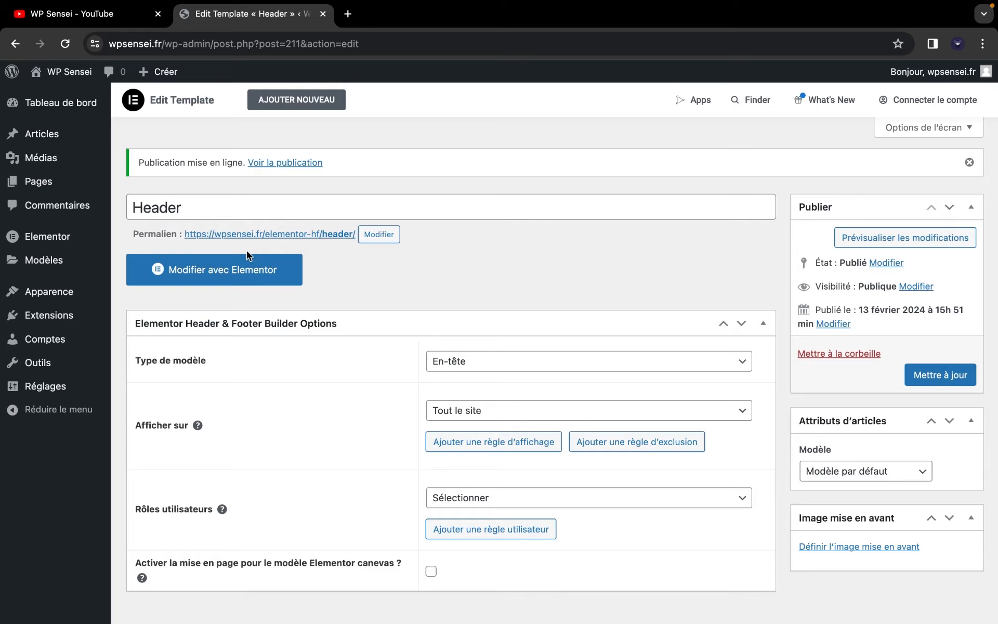
- Open the header template in the Elementor editor and add a container with horizontal direction
{"action": "left_click", "coordinate": [242, 262]}
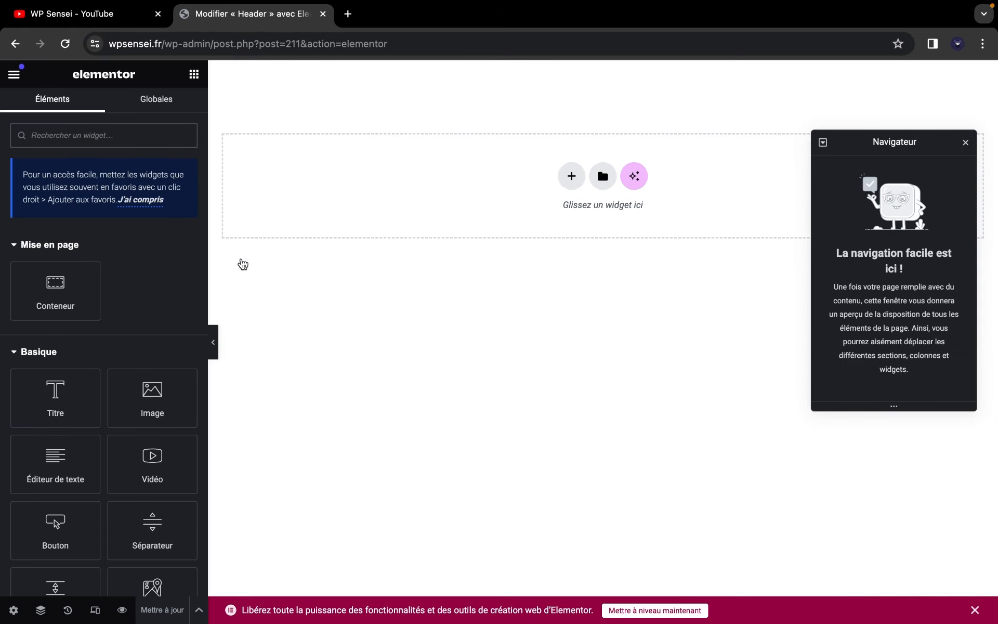
{"action": "left_click", "coordinate": [966, 142]}
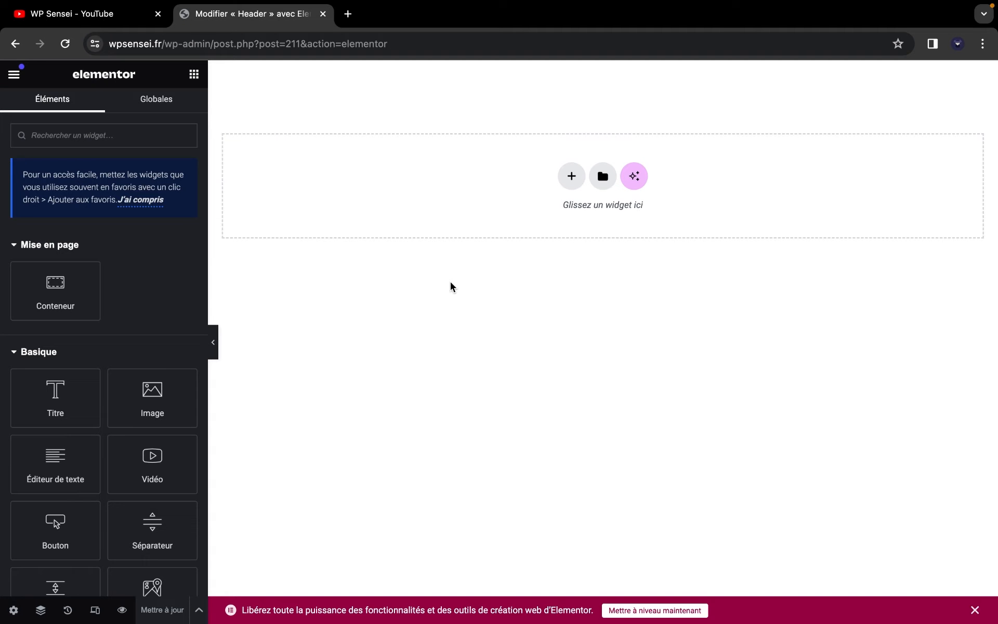
{"action": "left_click", "coordinate": [572, 176]}
{"action": "left_click", "coordinate": [475, 210]}
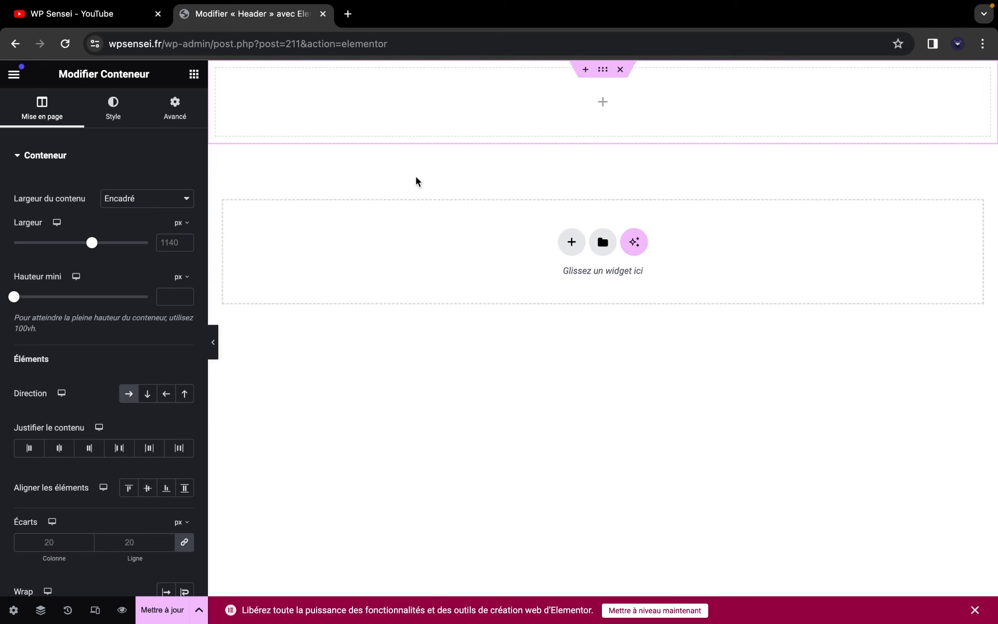
- Add a Titre widget to the new container
{"action": "left_click", "coordinate": [17, 83]}
{"action": "left_click", "coordinate": [17, 84]}
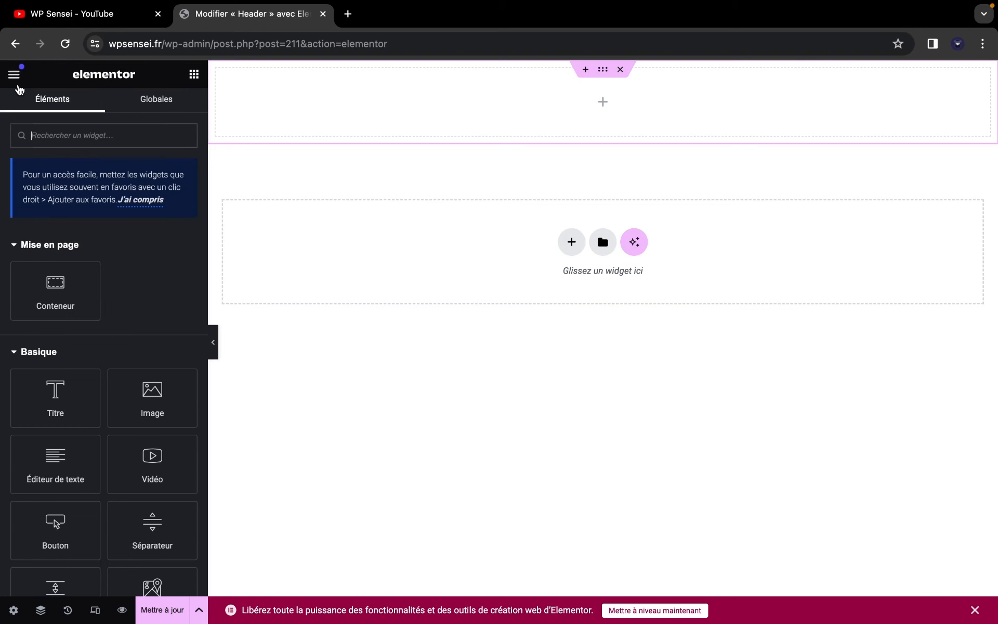
{"action": "left_click_drag", "start_coordinate": [56, 395], "coordinate": [427, 112]}
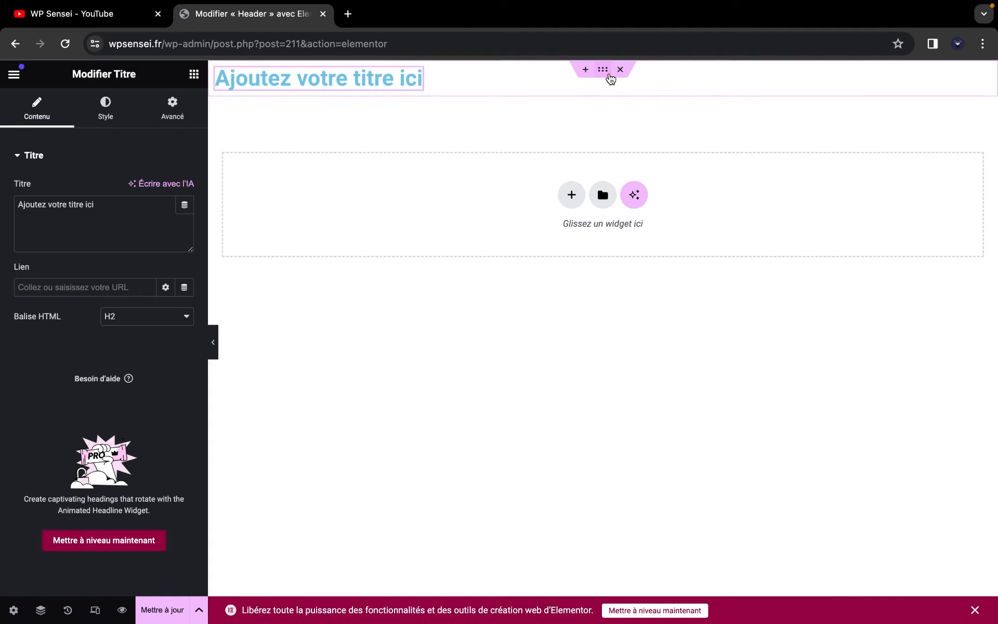
- Search the widgets for "menu" and add the Menu de navigation widget beside the title
{"action": "left_click", "coordinate": [9, 79]}
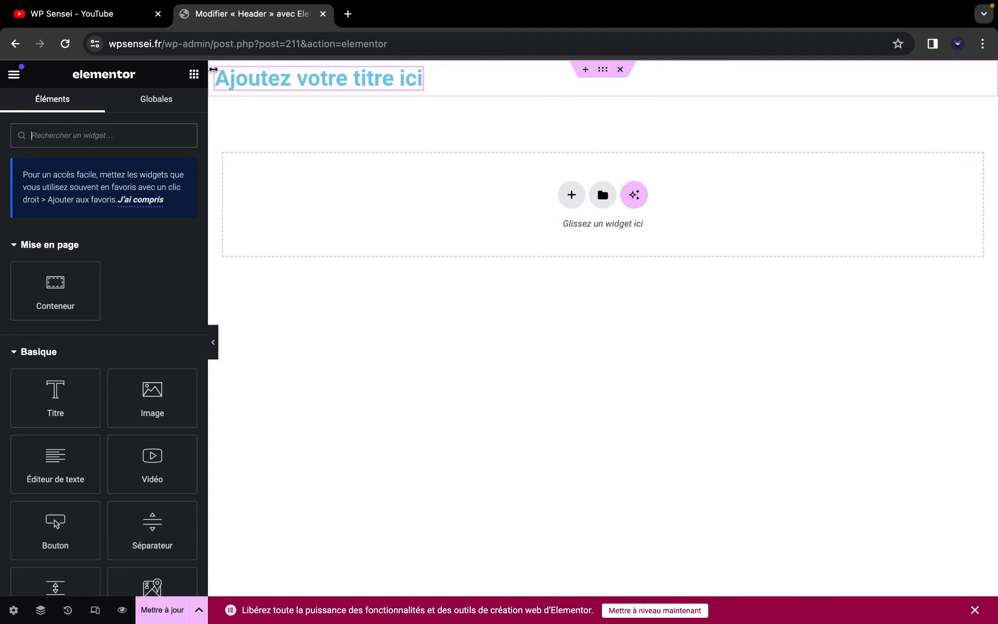
{"action": "scroll", "coordinate": [156, 364], "scroll_direction": "down", "scroll_amount": 2}
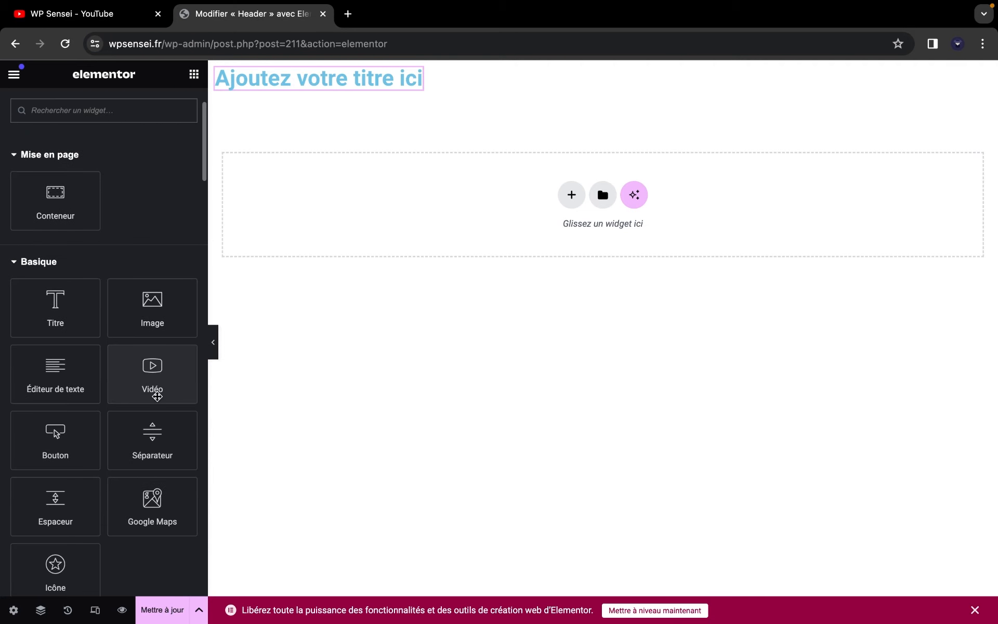
{"action": "scroll", "coordinate": [130, 260], "scroll_direction": "up", "scroll_amount": 2}
{"action": "type", "text": "menu"}
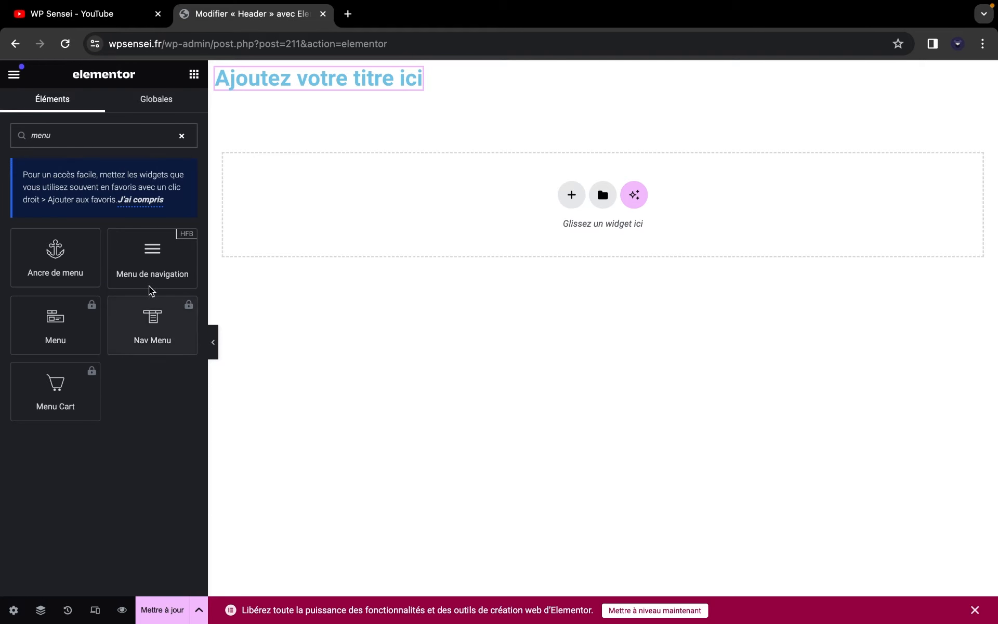
{"action": "left_click_drag", "start_coordinate": [150, 268], "coordinate": [344, 83]}
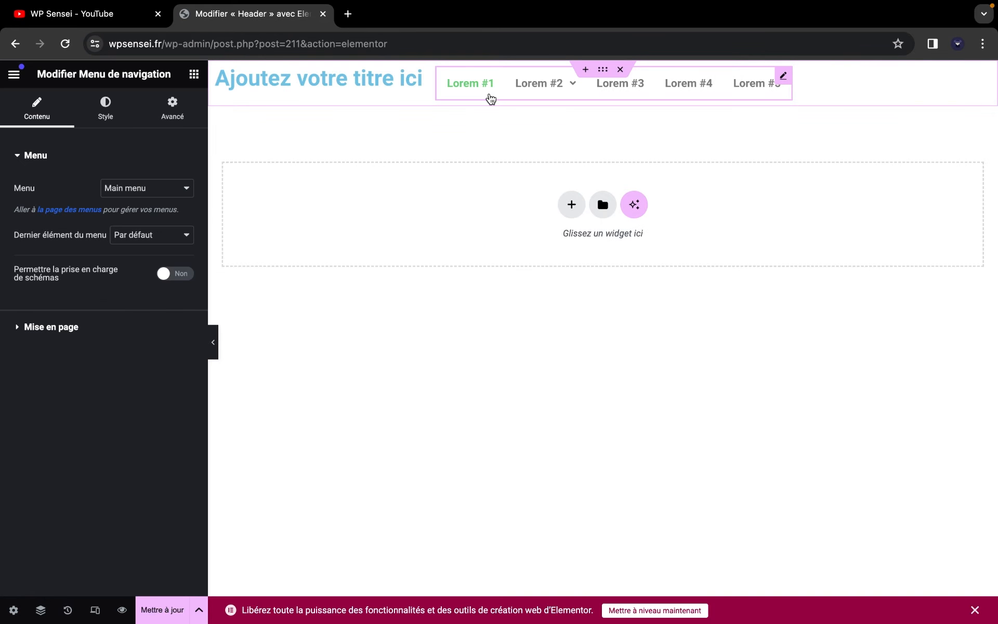
- Look at the menus available to the navigation widget and its Mise en page options
{"action": "left_click", "coordinate": [118, 189]}
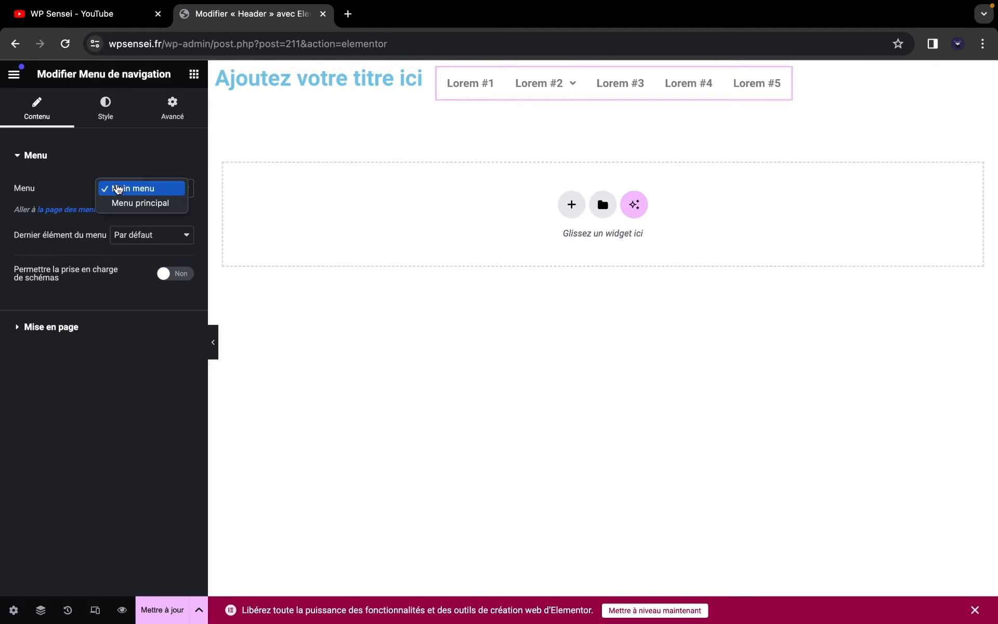
{"action": "left_click", "coordinate": [85, 186]}
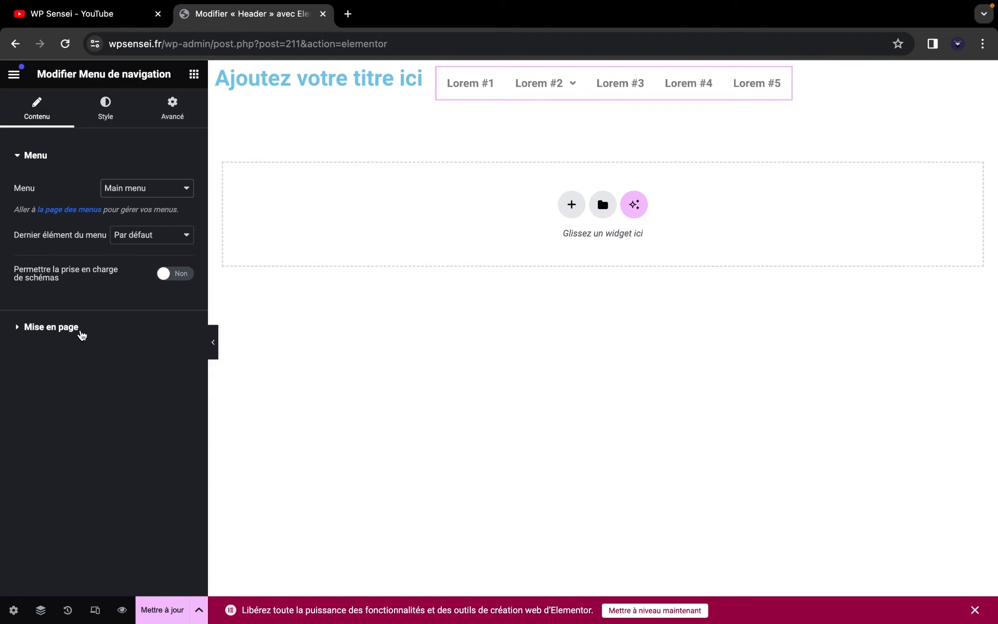
{"action": "left_click", "coordinate": [51, 326]}
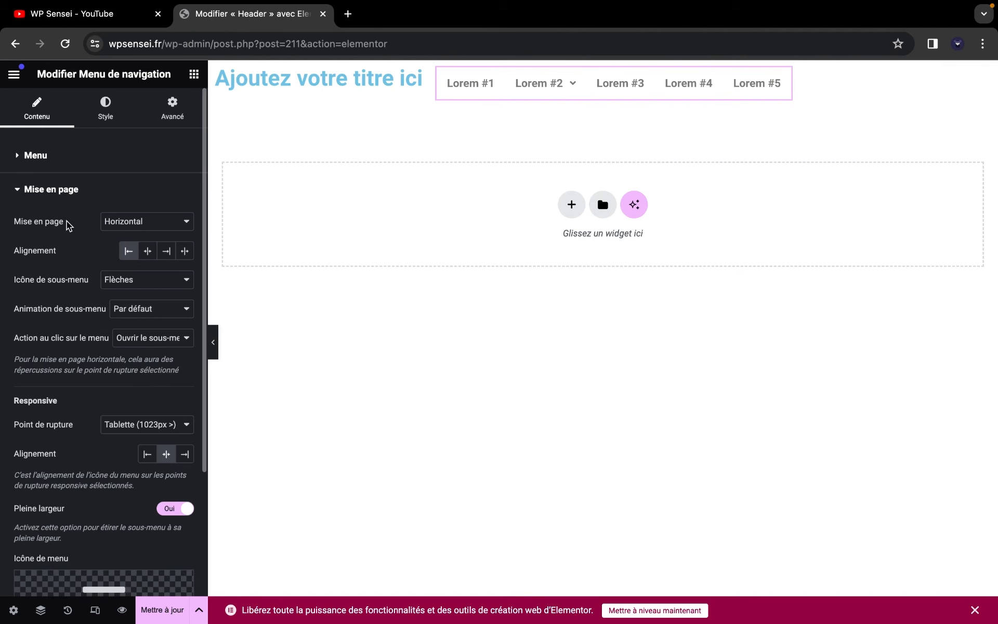
{"action": "left_click", "coordinate": [111, 225]}
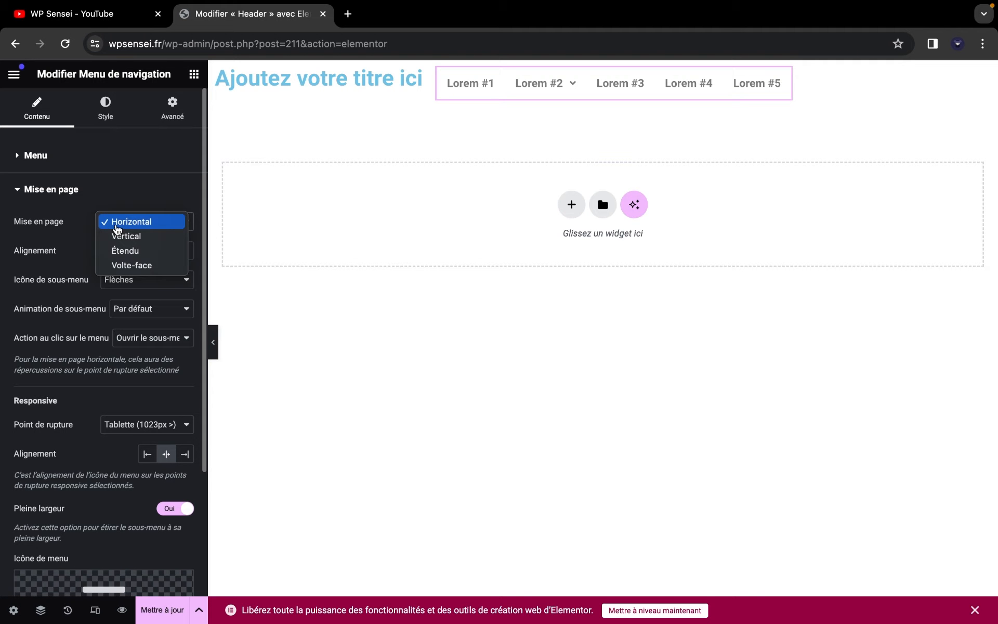
{"action": "left_click", "coordinate": [66, 234]}
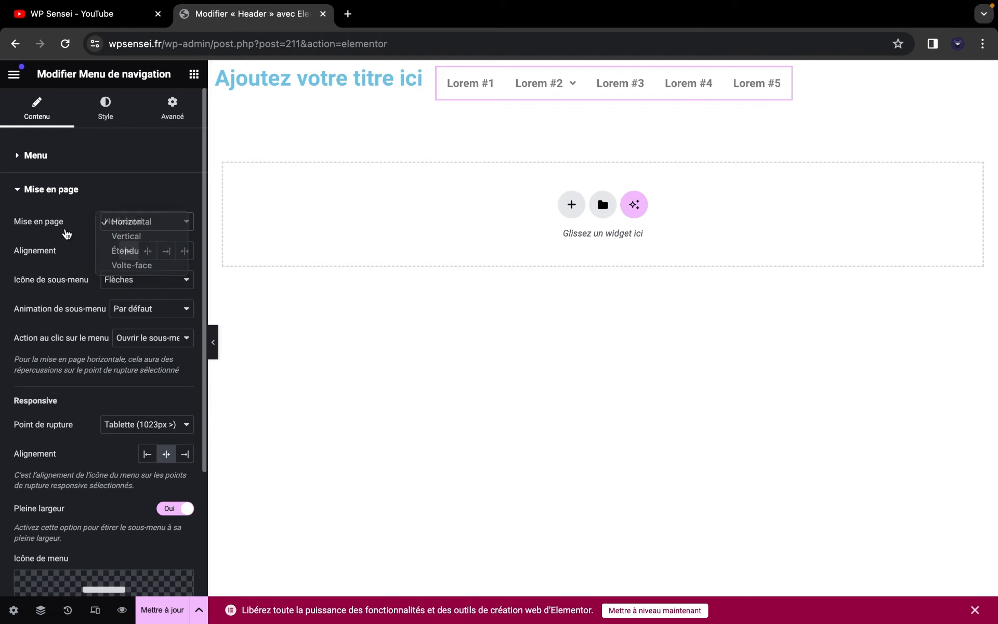
- Try the Vertical and Étendu layouts on the navigation menu and return it to Horizontal
{"action": "left_click", "coordinate": [142, 224]}
{"action": "left_click", "coordinate": [138, 236]}
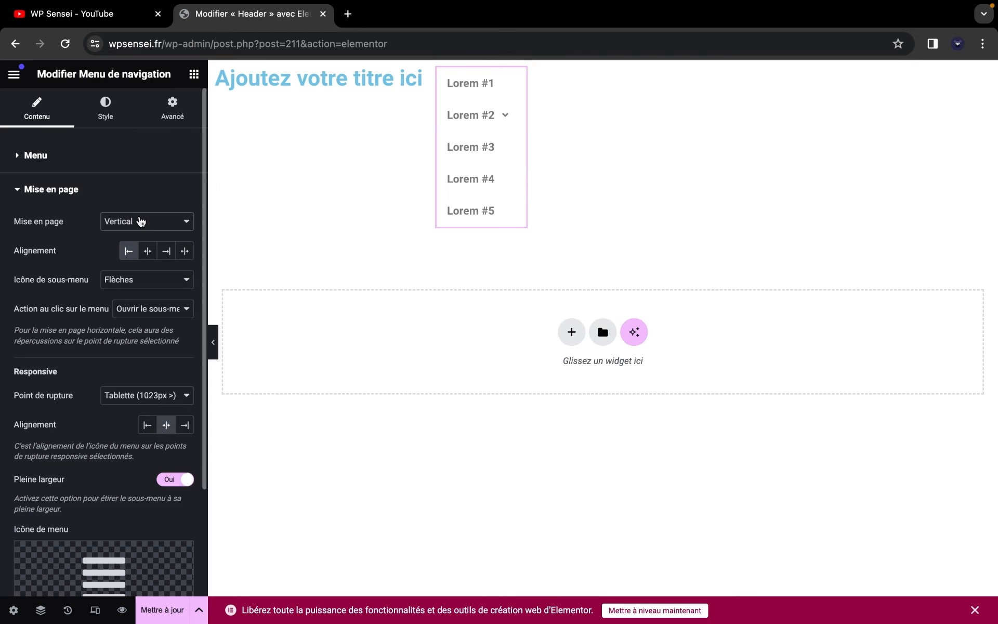
{"action": "left_click", "coordinate": [139, 221]}
{"action": "left_click", "coordinate": [140, 238]}
{"action": "left_click", "coordinate": [152, 223]}
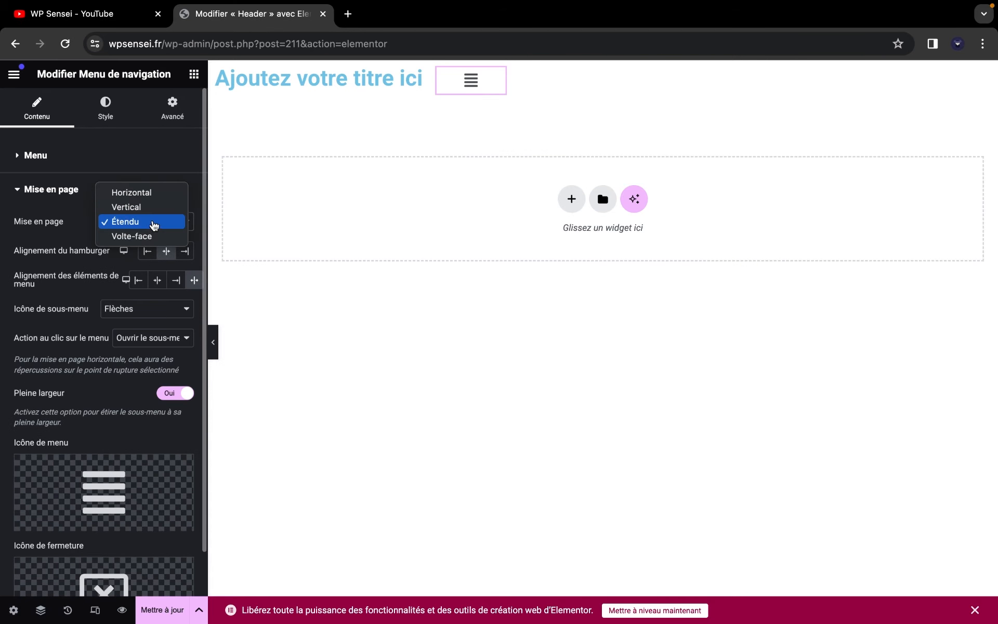
{"action": "left_click", "coordinate": [156, 192]}
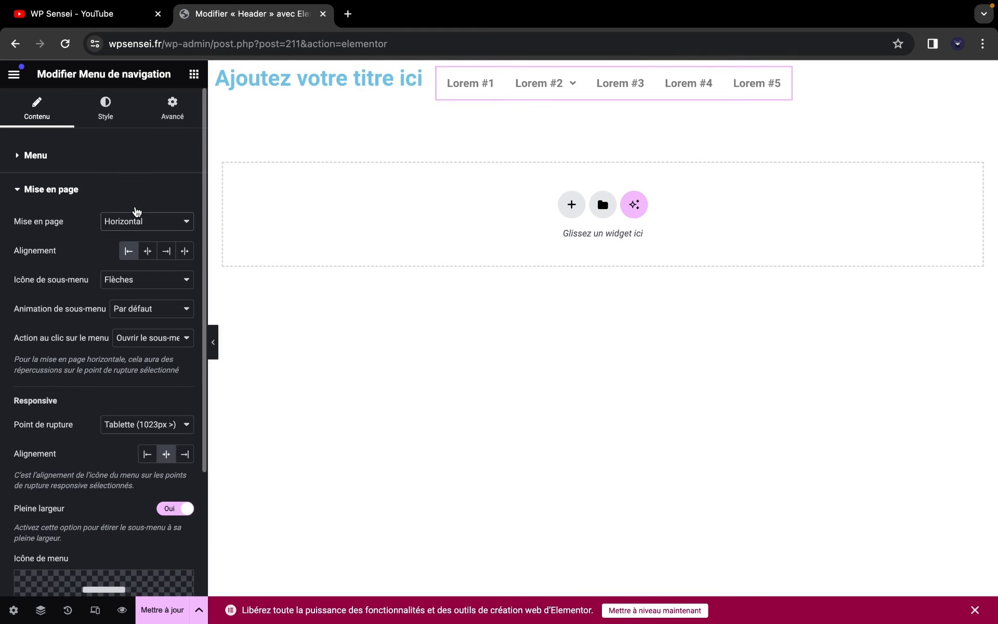
- Review the navigation menu's alignment, responsive and icon settings, and preview the header at mobile size
{"action": "scroll", "coordinate": [100, 300], "scroll_direction": "down", "scroll_amount": 1}
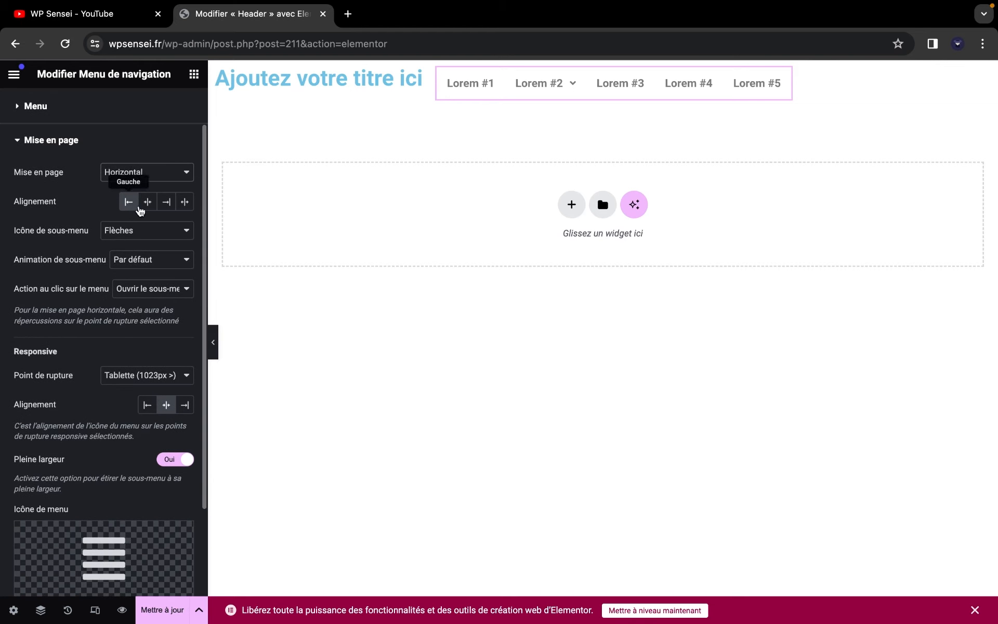
{"action": "scroll", "coordinate": [107, 397], "scroll_direction": "down", "scroll_amount": 1}
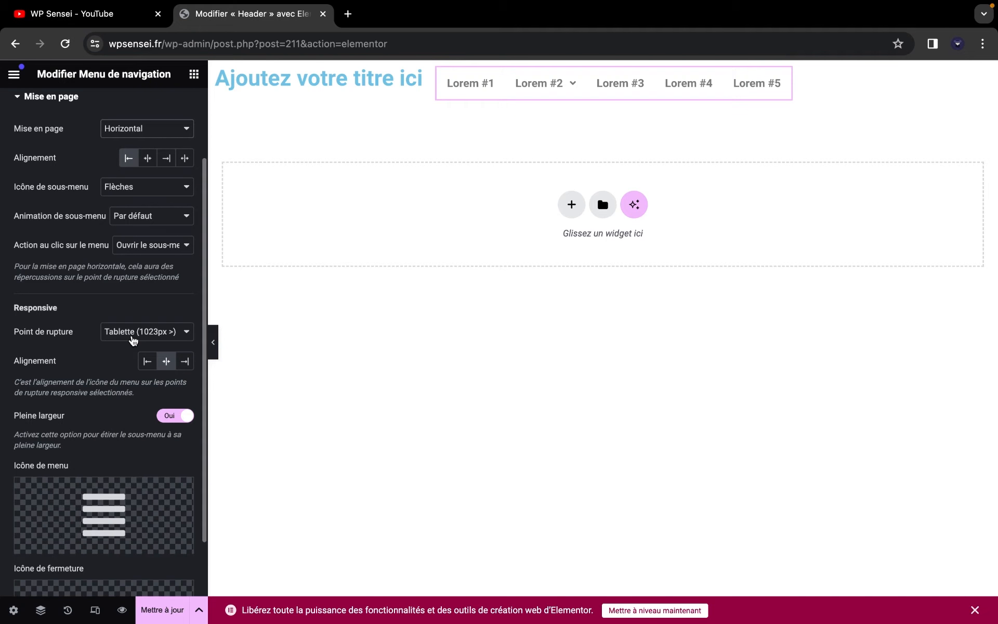
{"action": "scroll", "coordinate": [133, 341], "scroll_direction": "down", "scroll_amount": 2}
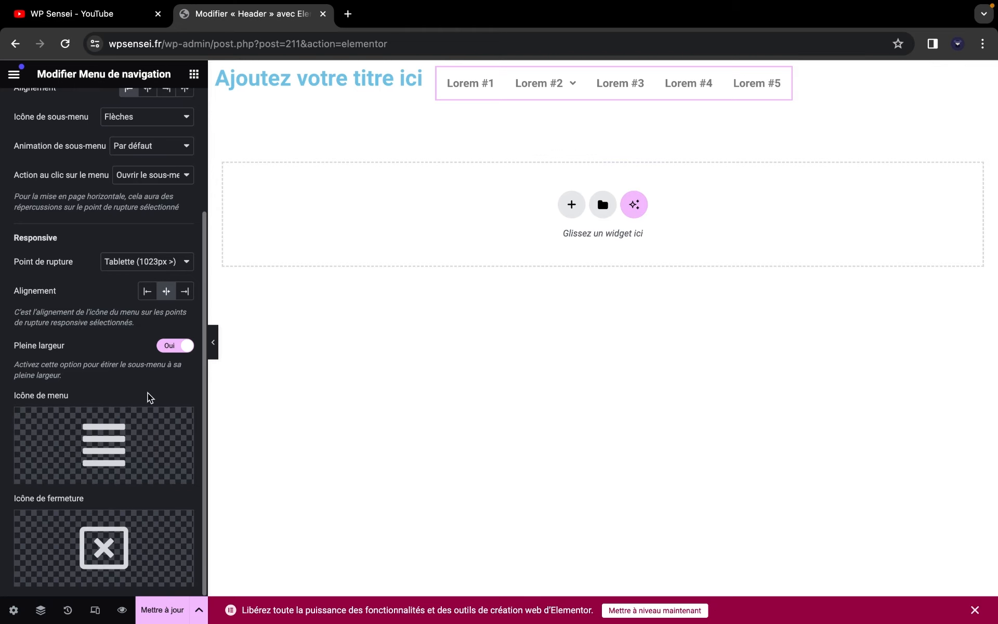
{"action": "mouse_move", "coordinate": [130, 447]}
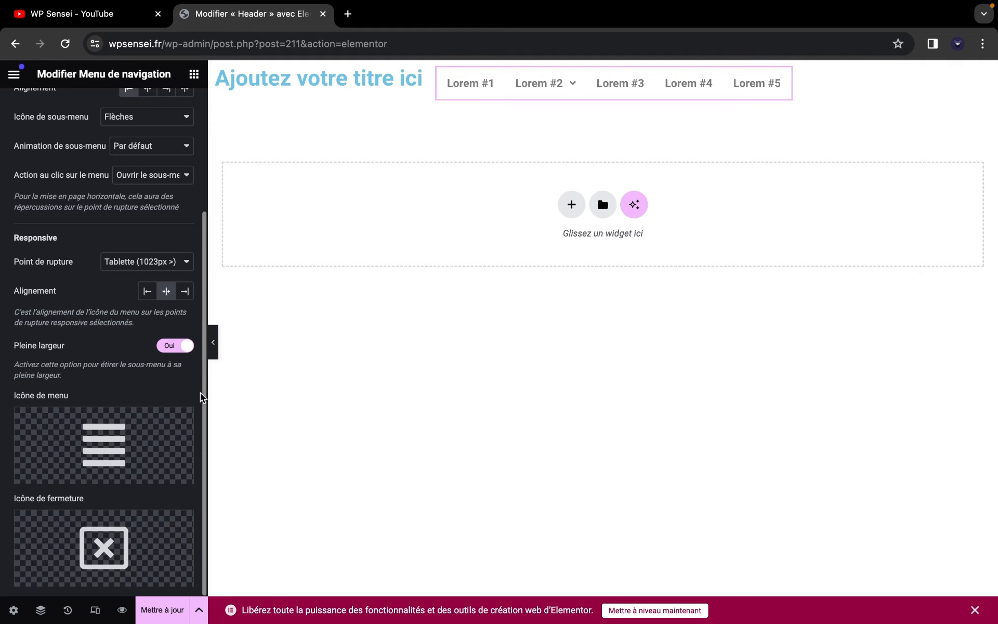
{"action": "left_click_drag", "start_coordinate": [208, 391], "coordinate": [635, 369]}
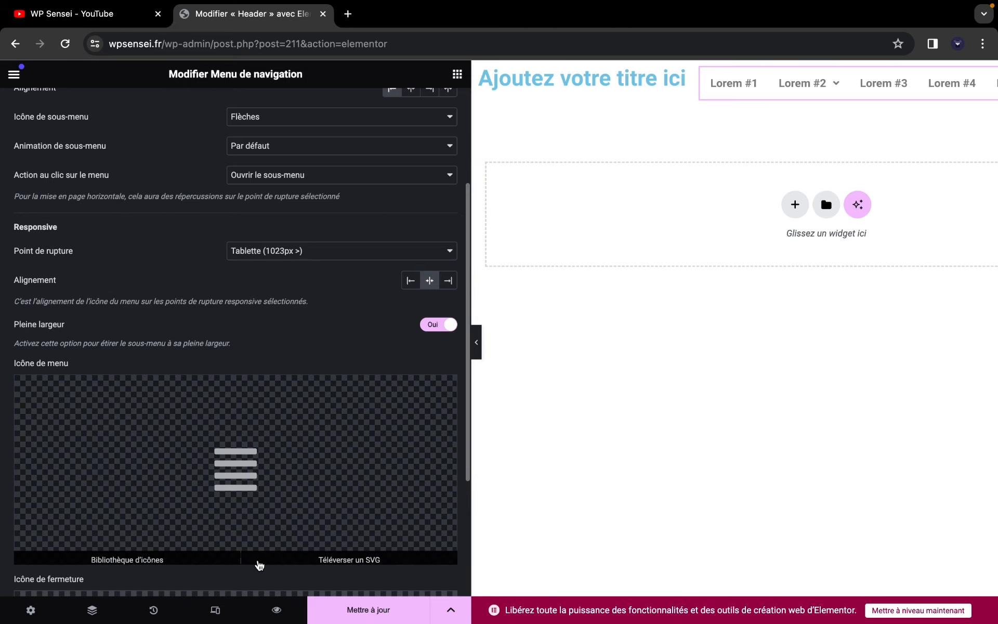
{"action": "left_click", "coordinate": [215, 610]}
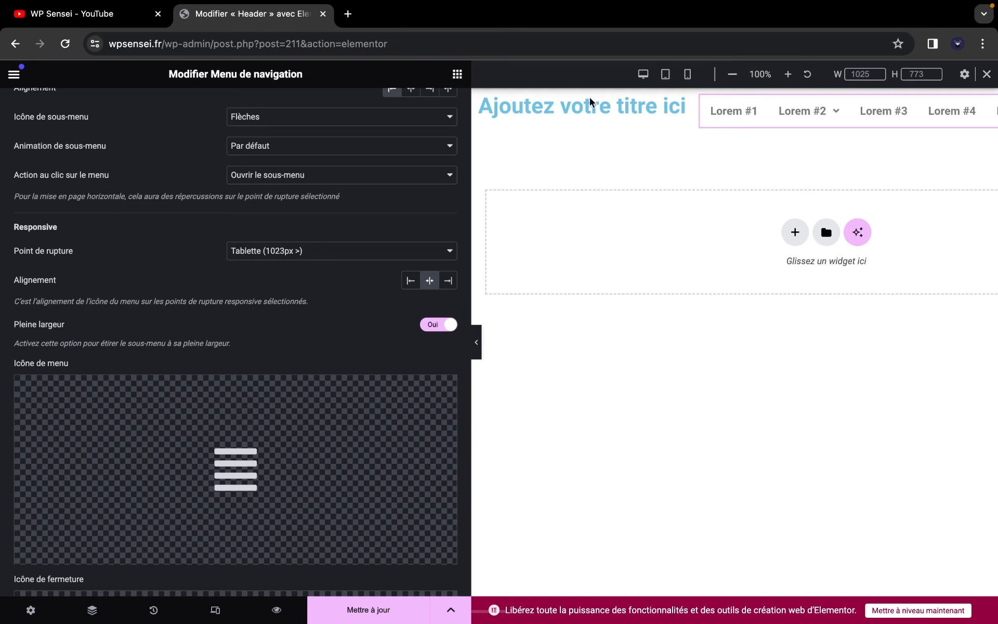
{"action": "left_click", "coordinate": [688, 74]}
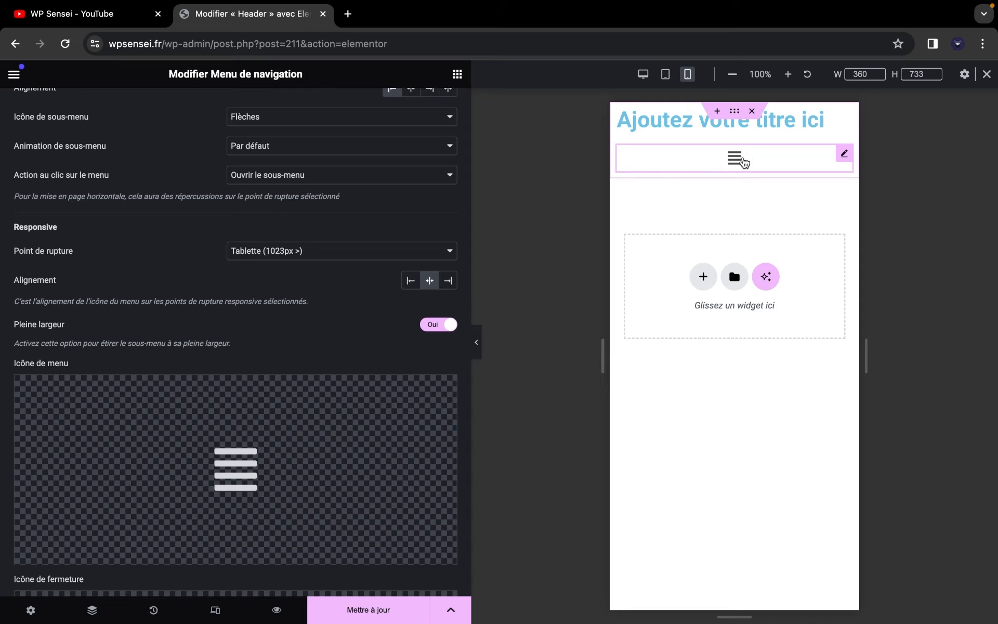
- Look at the icon library for the mobile menu icon and close it without inserting an icon
{"action": "left_click", "coordinate": [180, 408]}
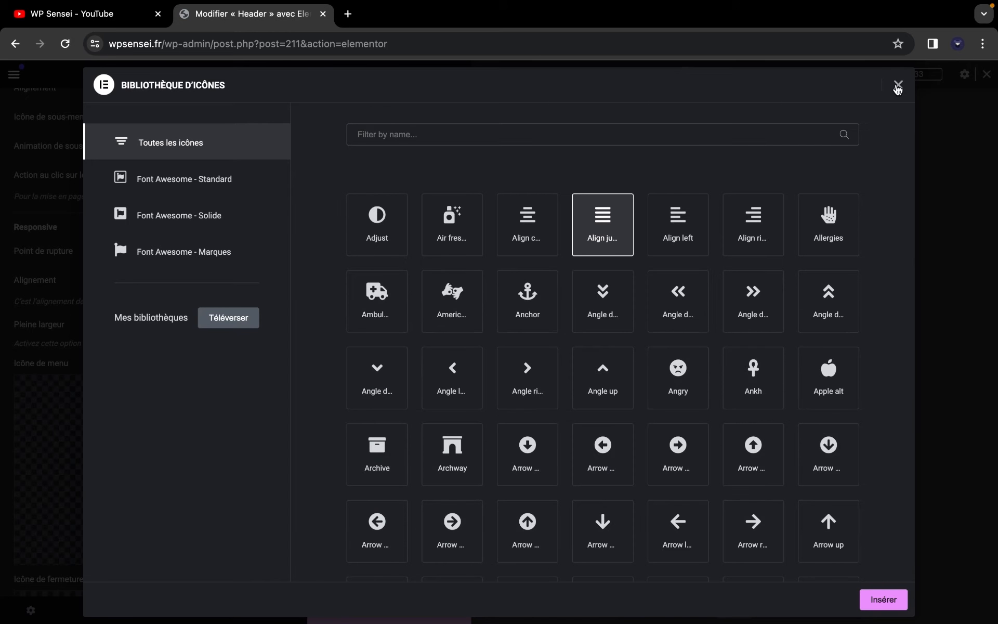
{"action": "left_click", "coordinate": [898, 86]}
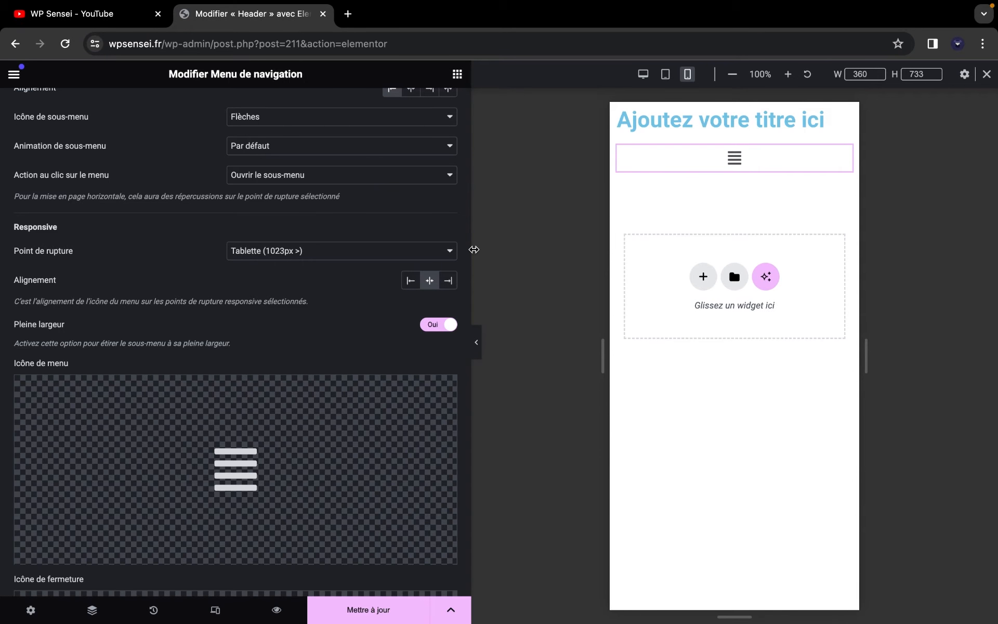
{"action": "left_click_drag", "start_coordinate": [473, 250], "coordinate": [307, 250]}
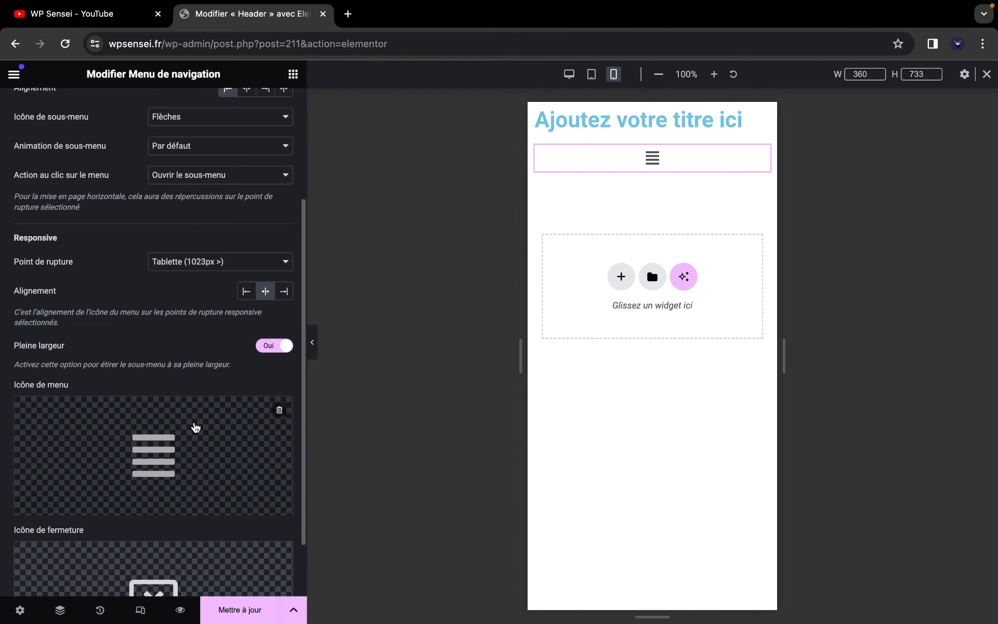
- Open and close the navigation menu in the mobile preview to check its menu and close icons
{"action": "scroll", "coordinate": [196, 428], "scroll_direction": "down", "scroll_amount": 3}
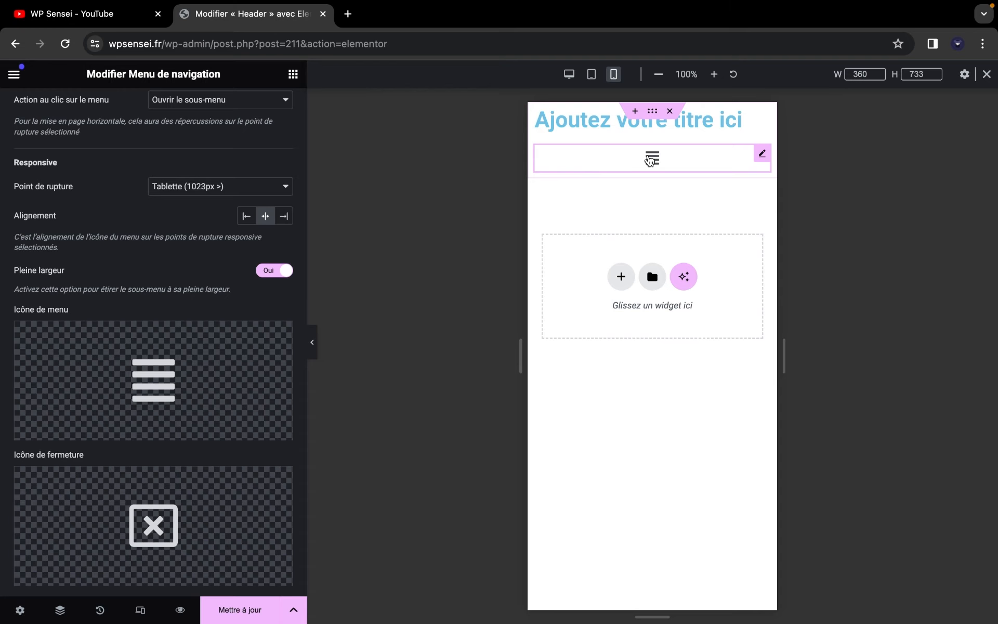
{"action": "left_click", "coordinate": [650, 159]}
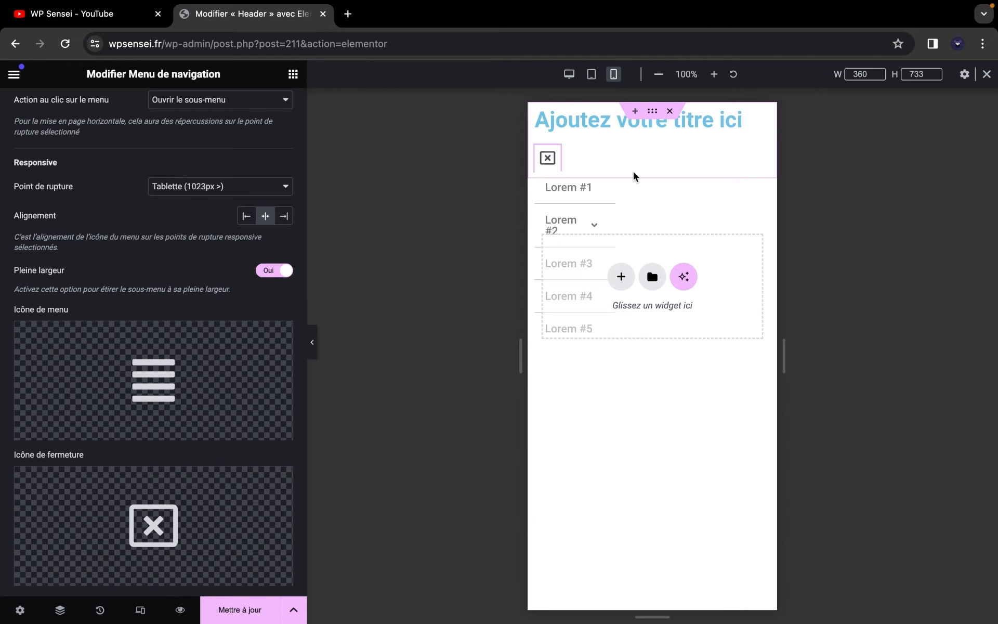
{"action": "left_click", "coordinate": [544, 171]}
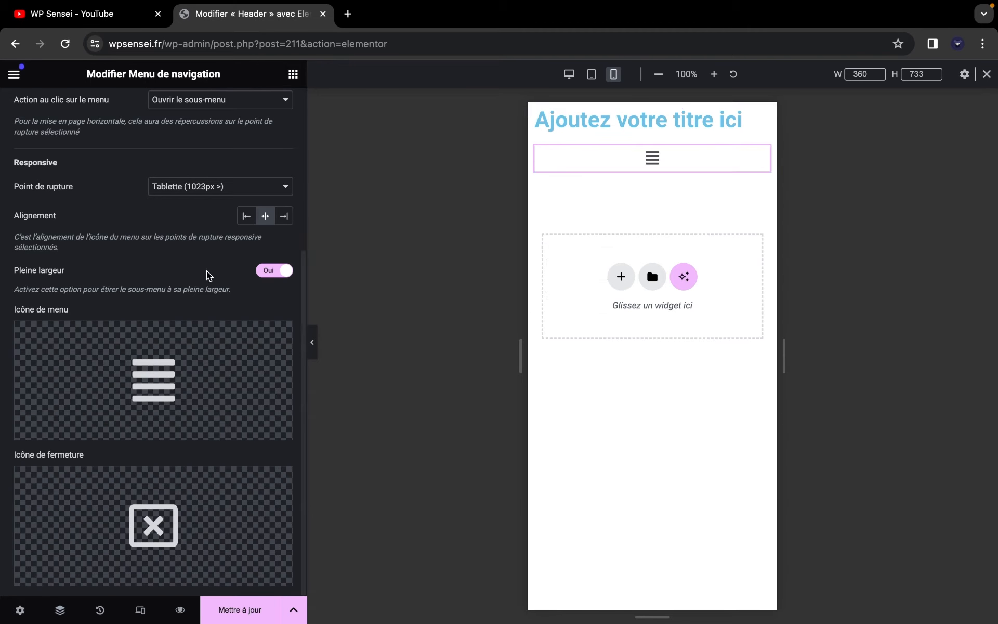
- Look at the navigation menu's main style settings and return the header preview to desktop size
{"action": "mouse_move", "coordinate": [171, 352]}
{"action": "scroll", "coordinate": [183, 229], "scroll_direction": "up", "scroll_amount": 5}
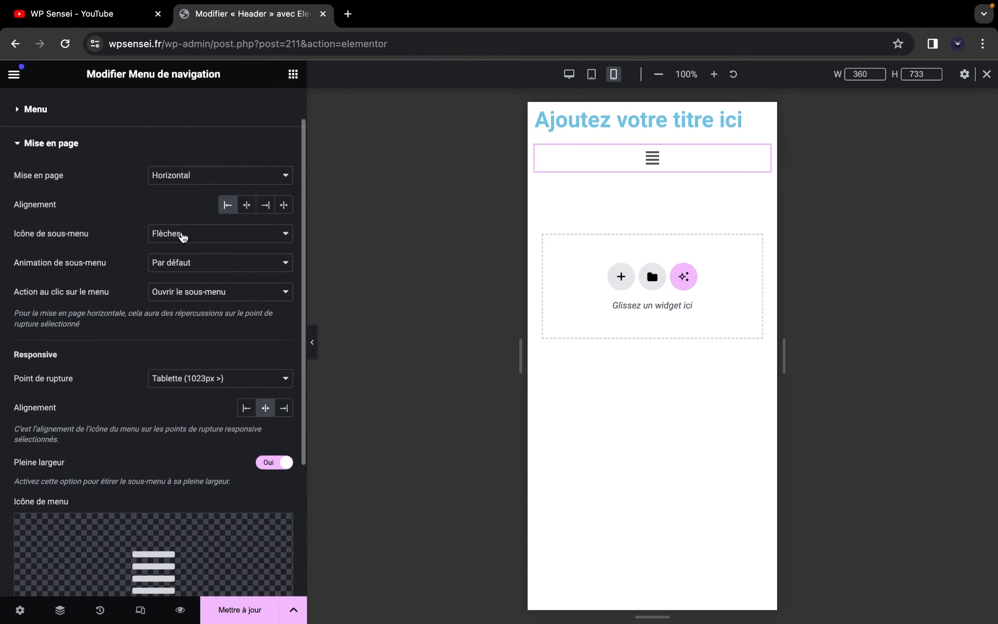
{"action": "left_click", "coordinate": [157, 119]}
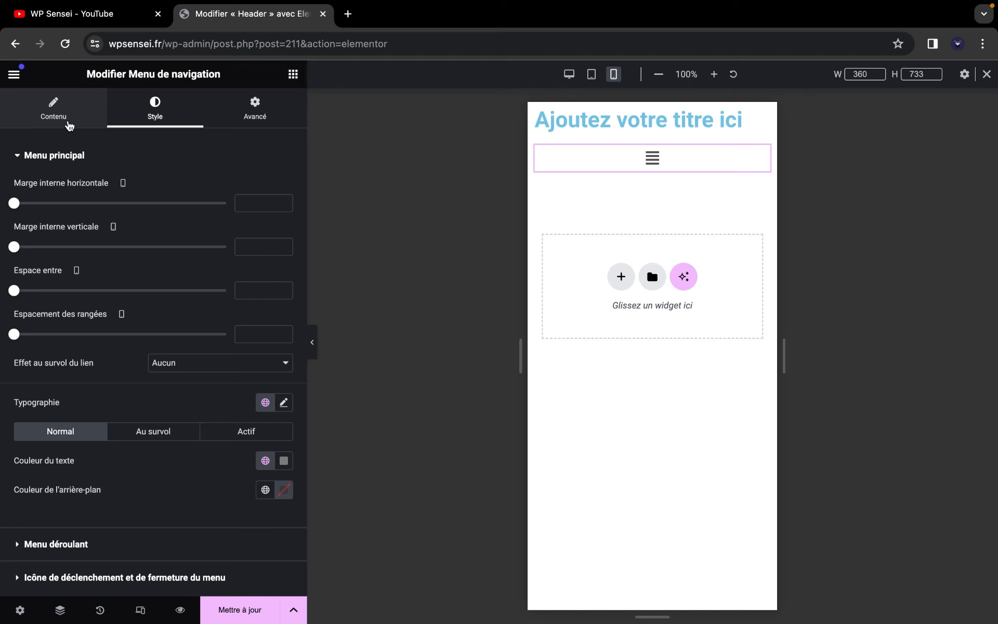
{"action": "left_click", "coordinate": [569, 74]}
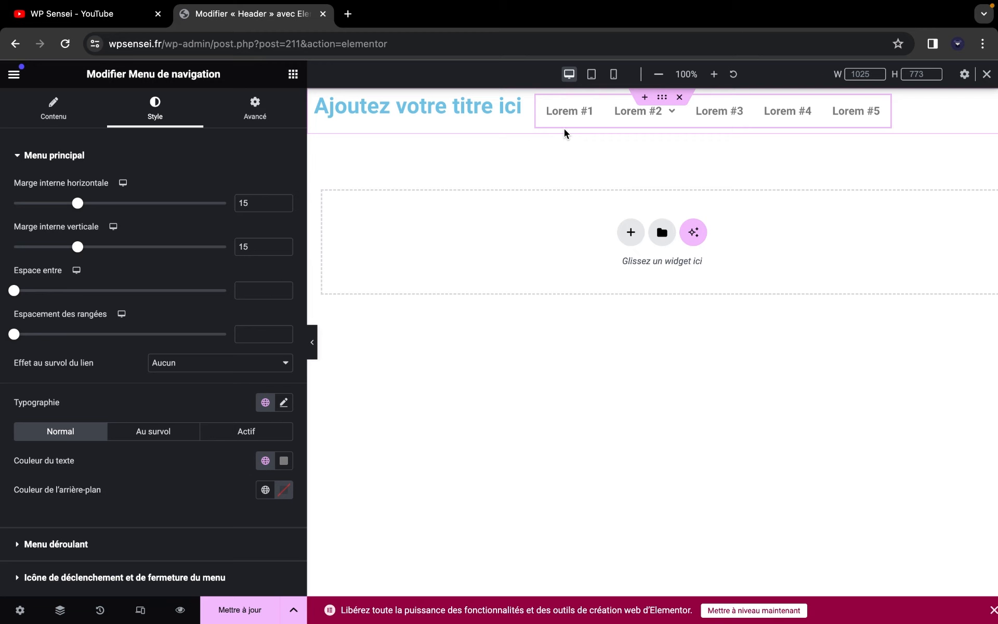
- Save the header and view the wpsensei.fr home page in a new browser tab
{"action": "left_click", "coordinate": [237, 610]}
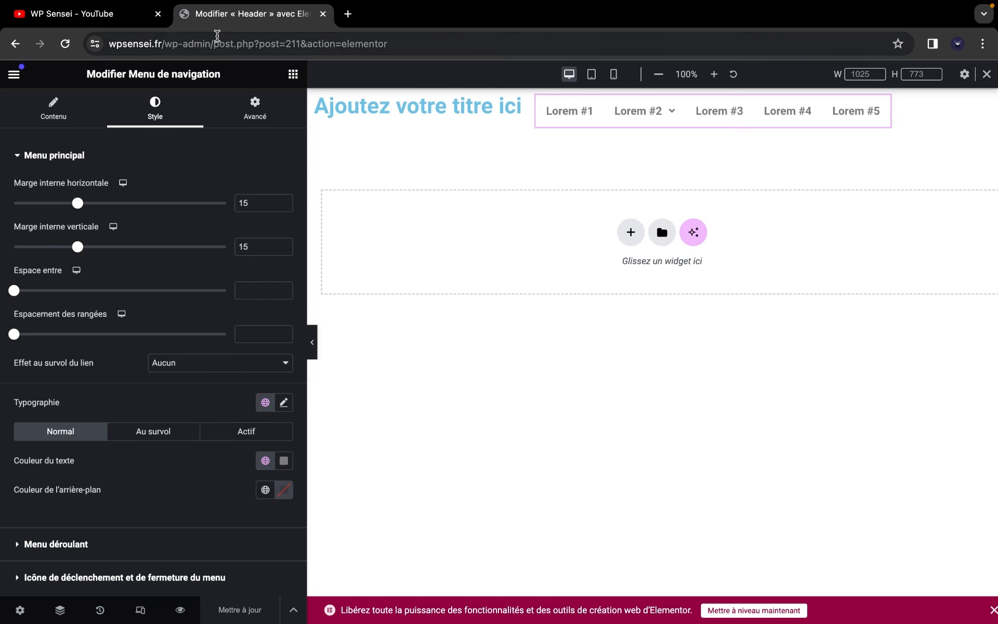
{"action": "left_click", "coordinate": [160, 44]}
{"action": "left_click_drag", "start_coordinate": [160, 44], "coordinate": [92, 39]}
{"action": "key", "text": "super+c"}
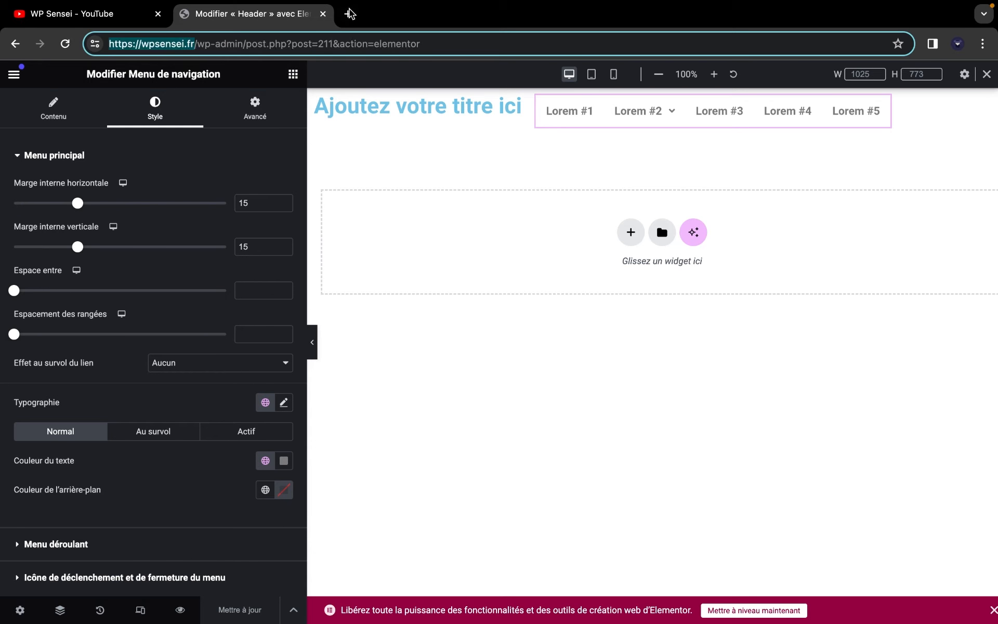
{"action": "left_click", "coordinate": [350, 16]}
{"action": "key", "text": "super+v"}
{"action": "key", "text": "Return"}
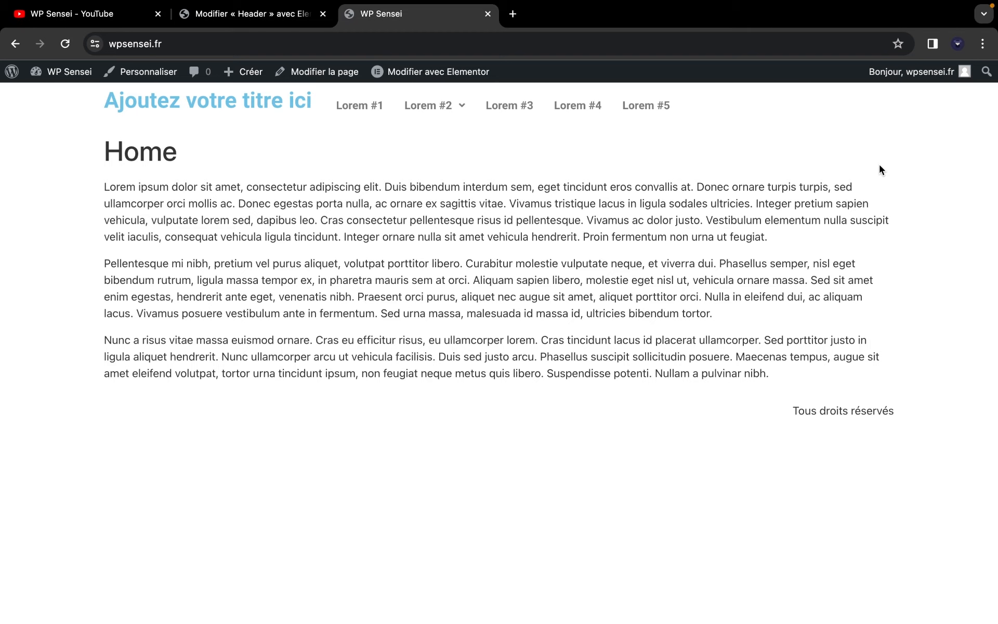
{"action": "left_click", "coordinate": [248, 20]}
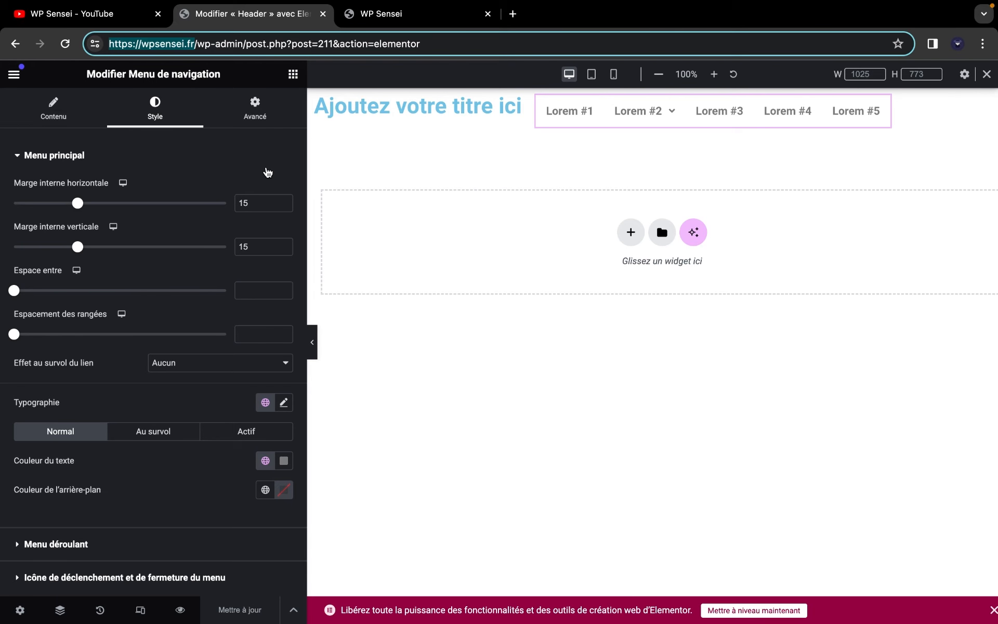
{"action": "left_click", "coordinate": [142, 14]}
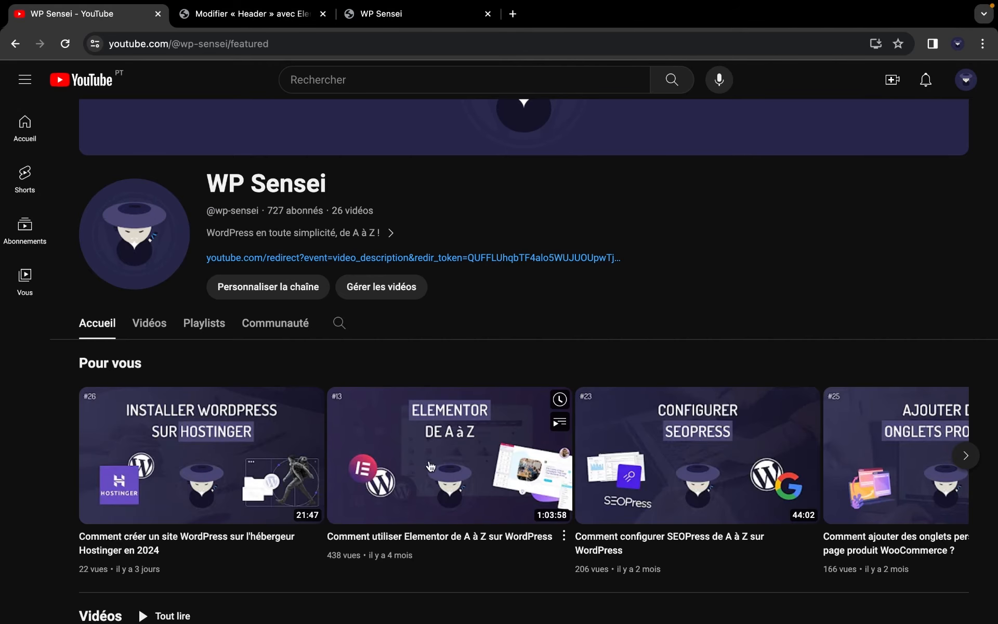
{"action": "left_click", "coordinate": [284, 19]}
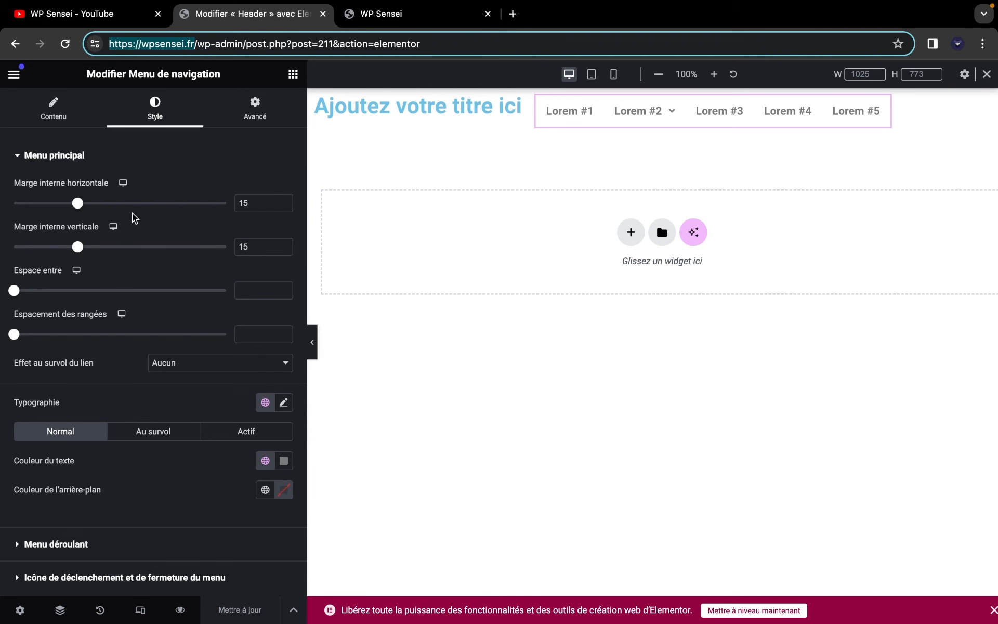
{"action": "left_click", "coordinate": [21, 77]}
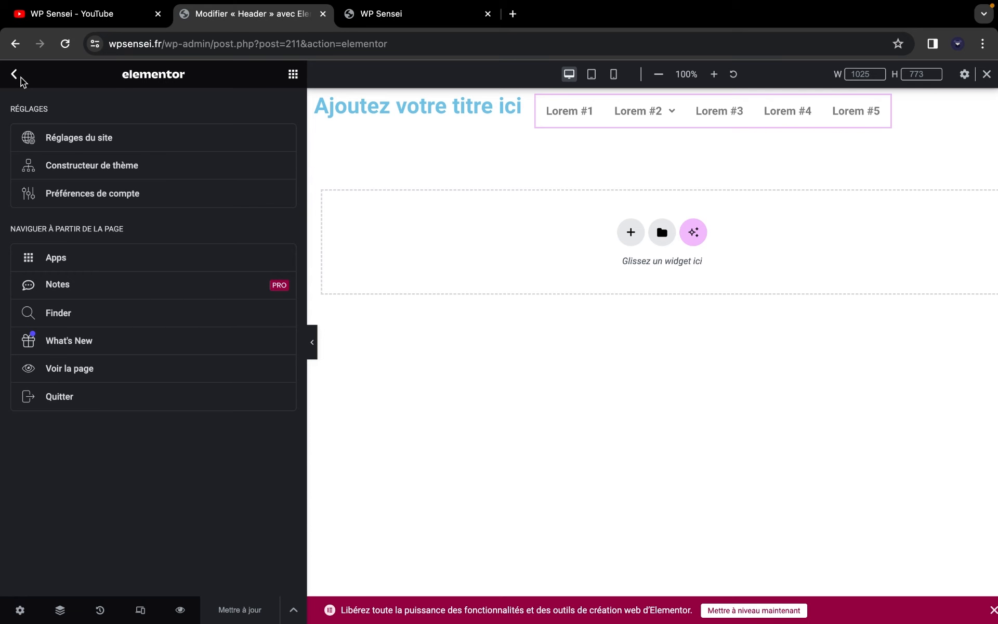
{"action": "left_click", "coordinate": [20, 77]}
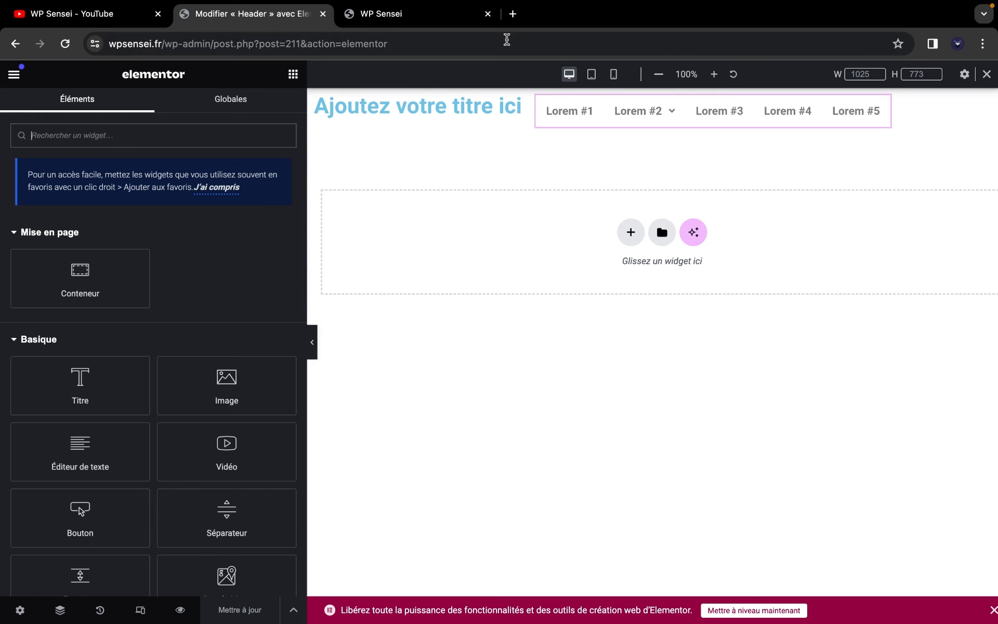
{"action": "left_click", "coordinate": [428, 15]}
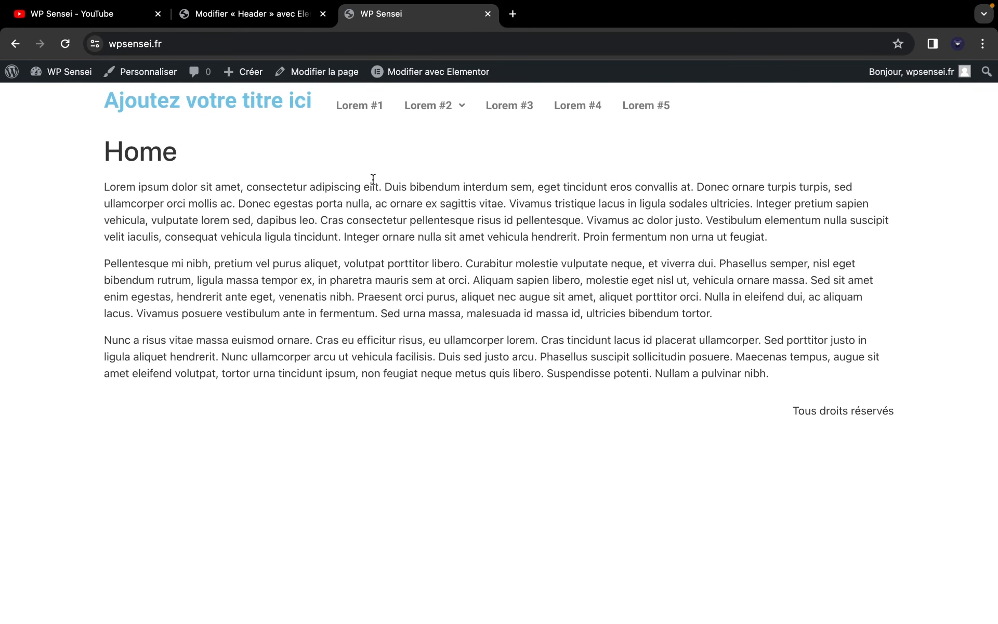
{"action": "left_click", "coordinate": [250, 16]}
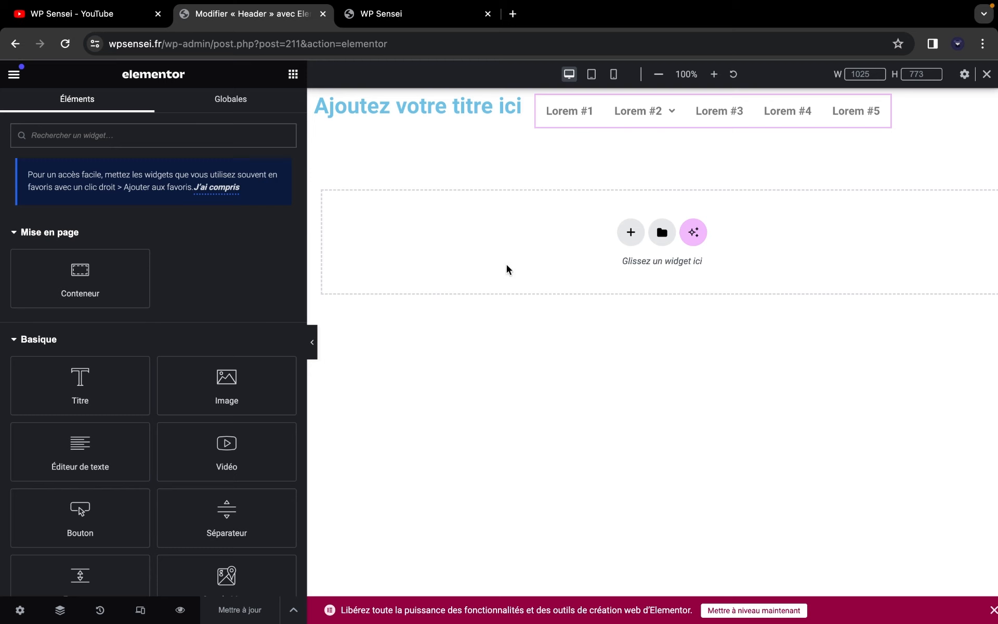
- Examine the header container's layout and advanced settings, including the Sticky option among its motion effects
{"action": "mouse_move", "coordinate": [692, 108]}
{"action": "left_click", "coordinate": [662, 99]}
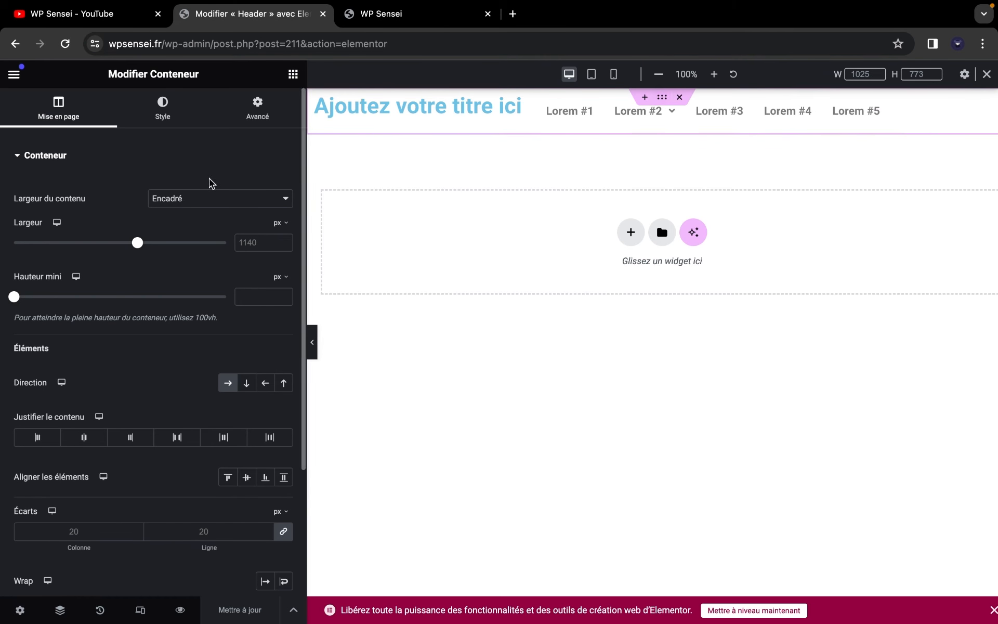
{"action": "scroll", "coordinate": [189, 181], "scroll_direction": "down", "scroll_amount": 5}
{"action": "scroll", "coordinate": [189, 176], "scroll_direction": "up", "scroll_amount": 5}
{"action": "left_click", "coordinate": [242, 124]}
{"action": "scroll", "coordinate": [143, 416], "scroll_direction": "down", "scroll_amount": 10}
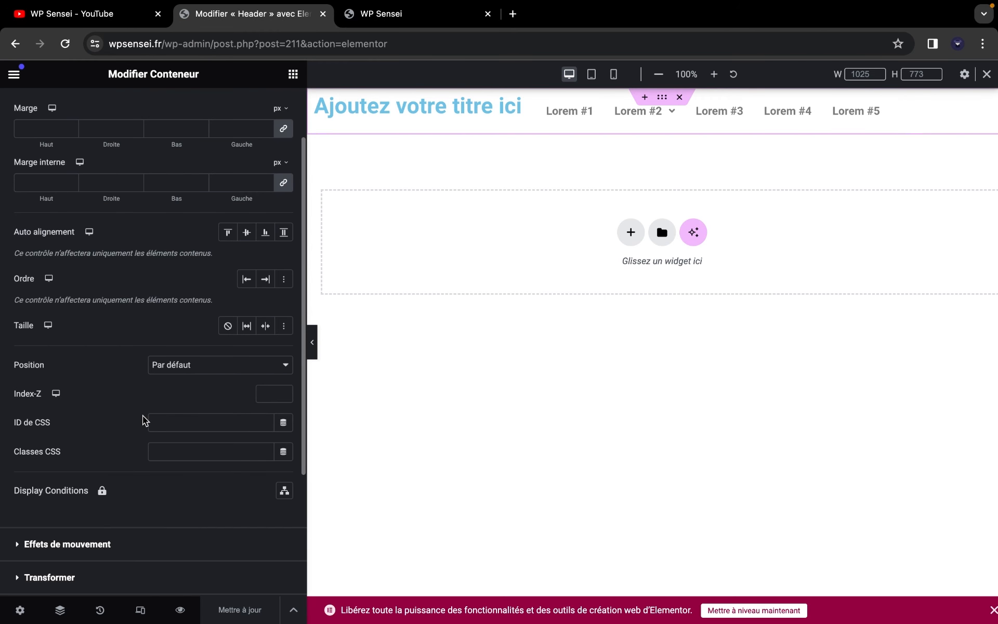
{"action": "left_click", "coordinate": [130, 382]}
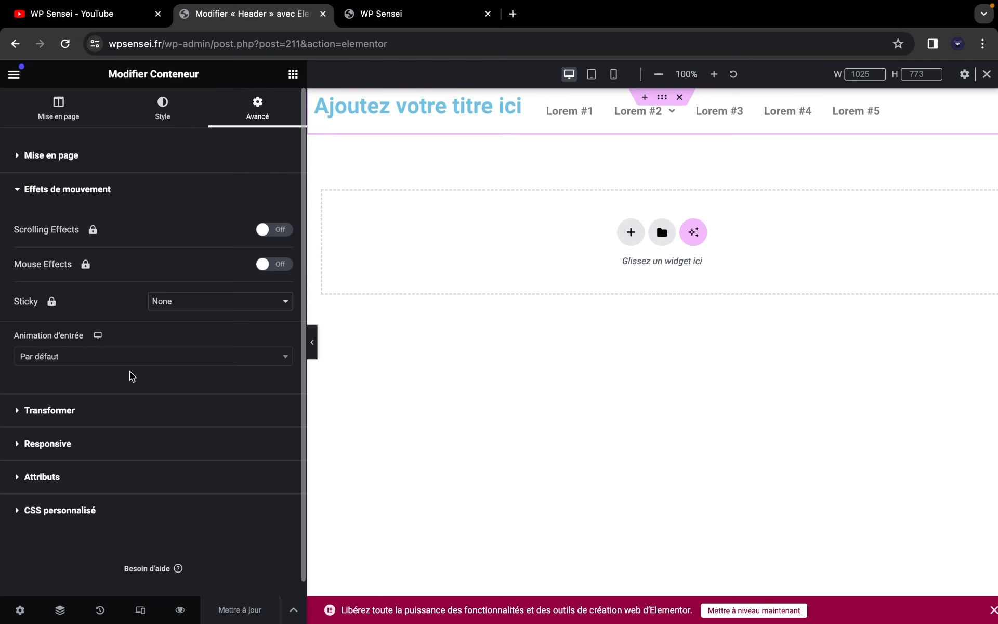
{"action": "left_click", "coordinate": [162, 309]}
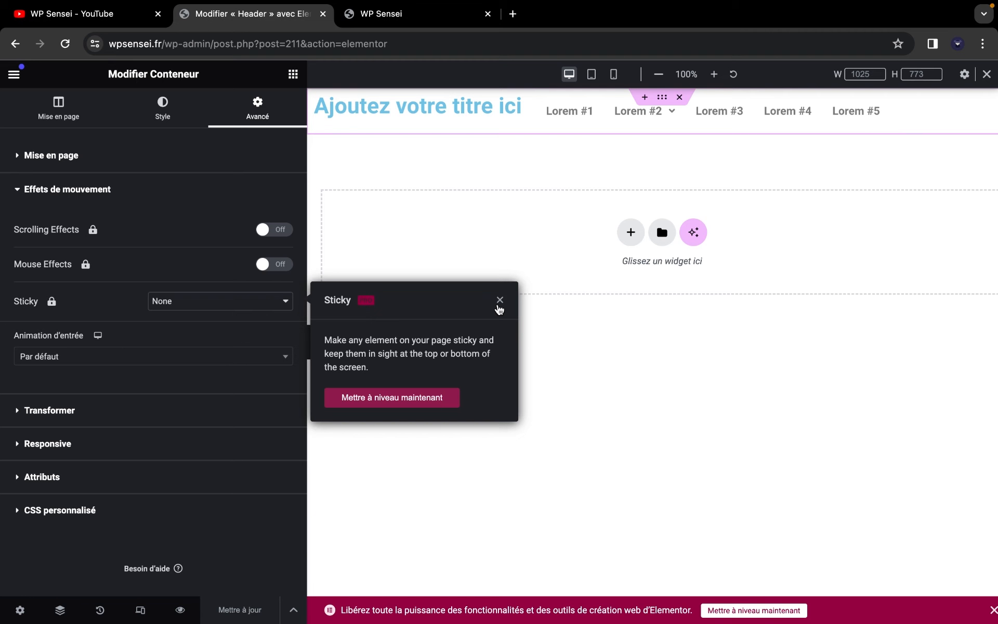
{"action": "left_click", "coordinate": [500, 300]}
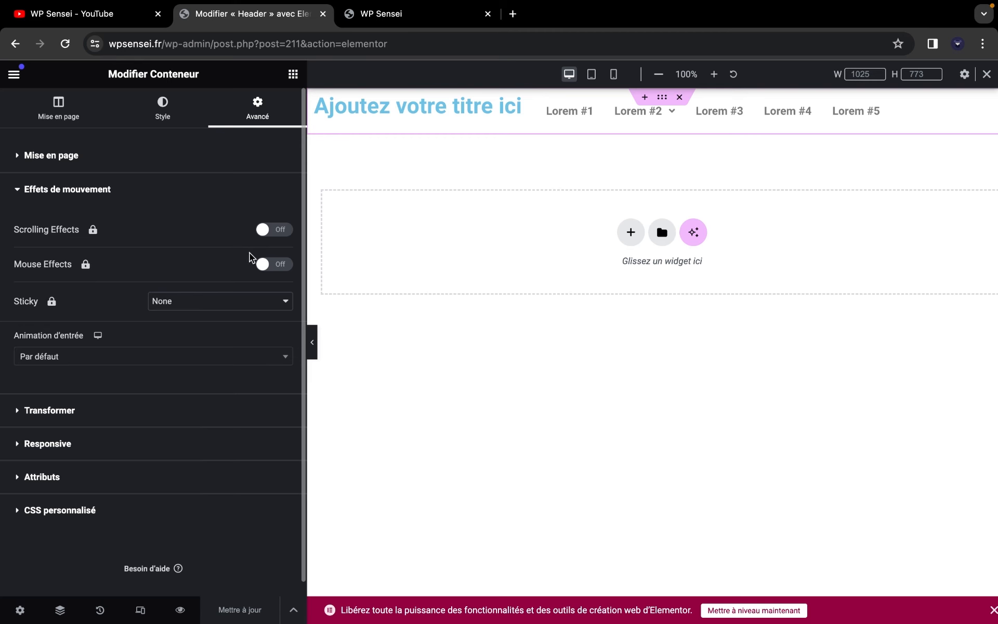
{"action": "left_click", "coordinate": [106, 120]}
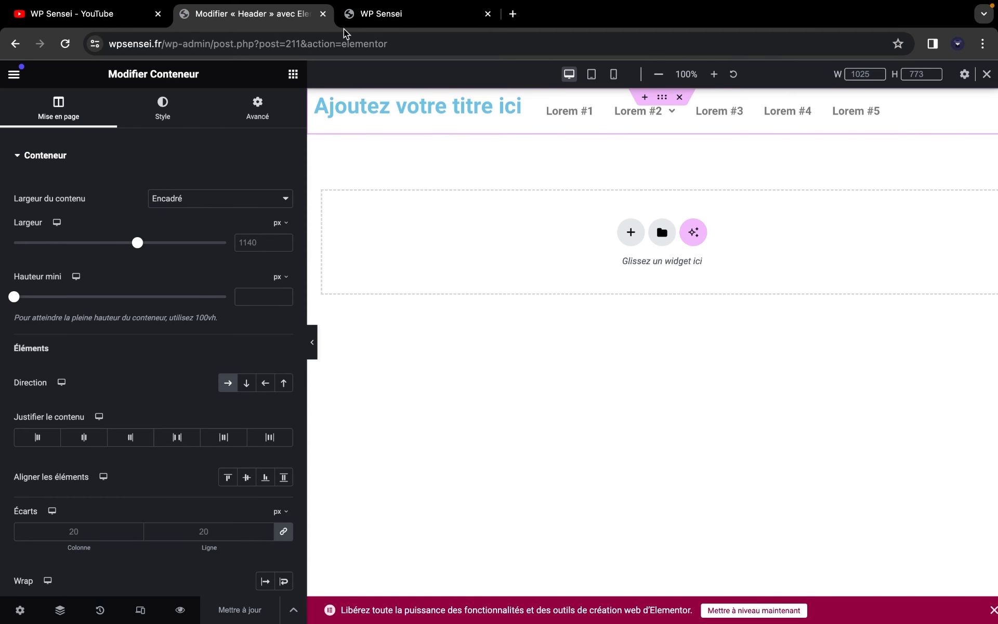
- Start a new Elementor Header & Footer Builder template from the site's WordPress dashboard
{"action": "left_click", "coordinate": [361, 21]}
{"action": "left_click", "coordinate": [68, 71]}
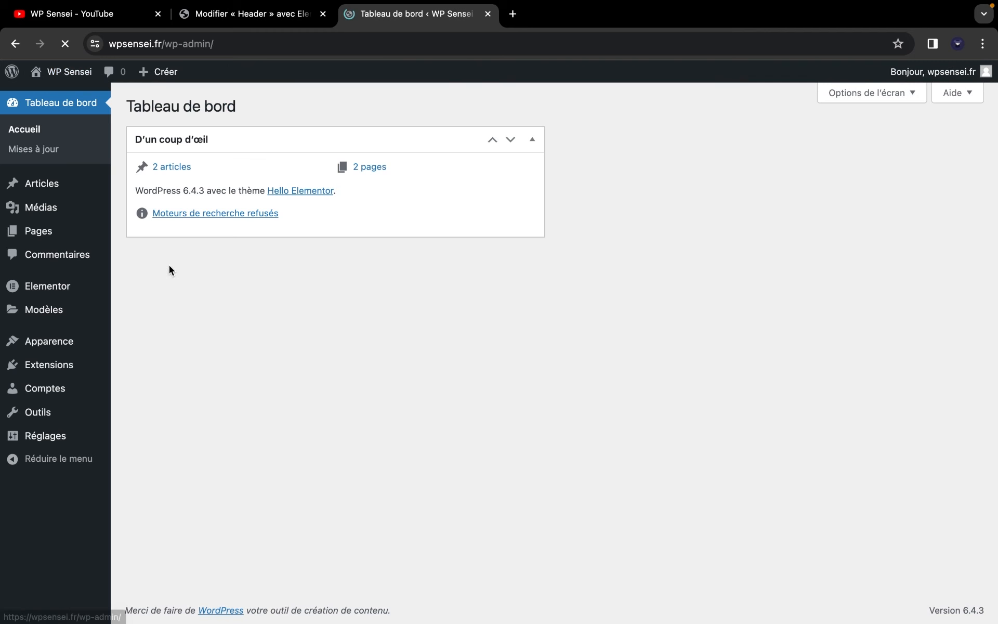
{"action": "mouse_move", "coordinate": [58, 311]}
{"action": "mouse_move", "coordinate": [71, 344]}
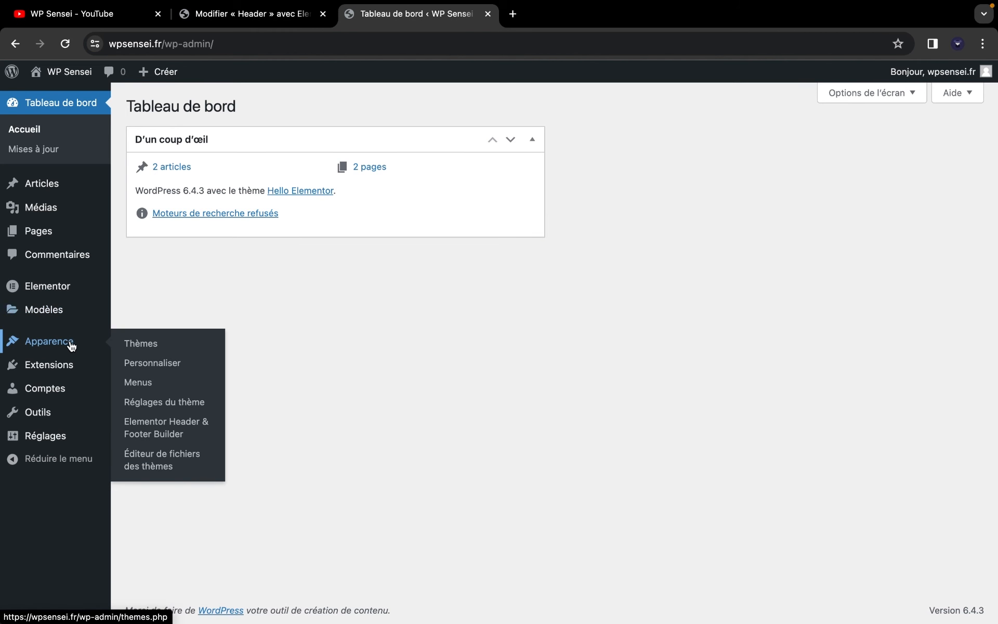
{"action": "left_click", "coordinate": [138, 424]}
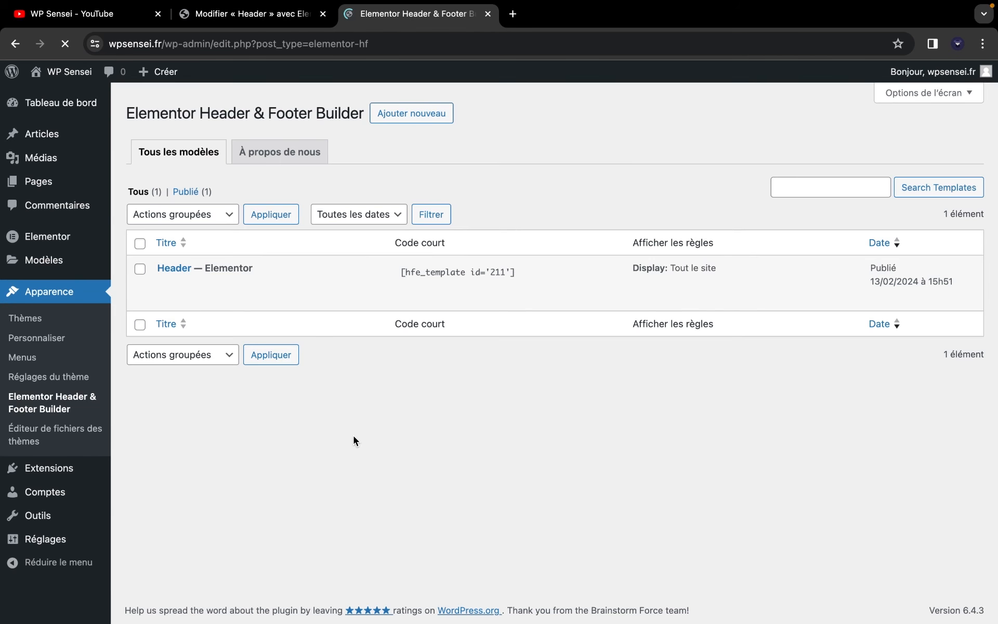
{"action": "left_click", "coordinate": [405, 107]}
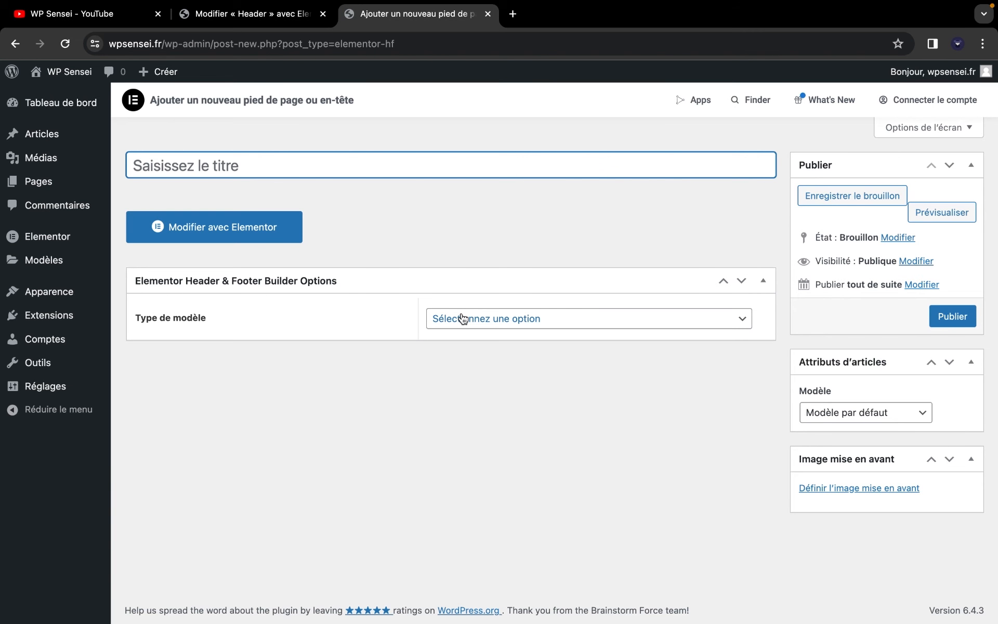
- Publish the template with the title Footer, the type Pied de page and display on Tout le site
{"action": "left_click", "coordinate": [474, 321]}
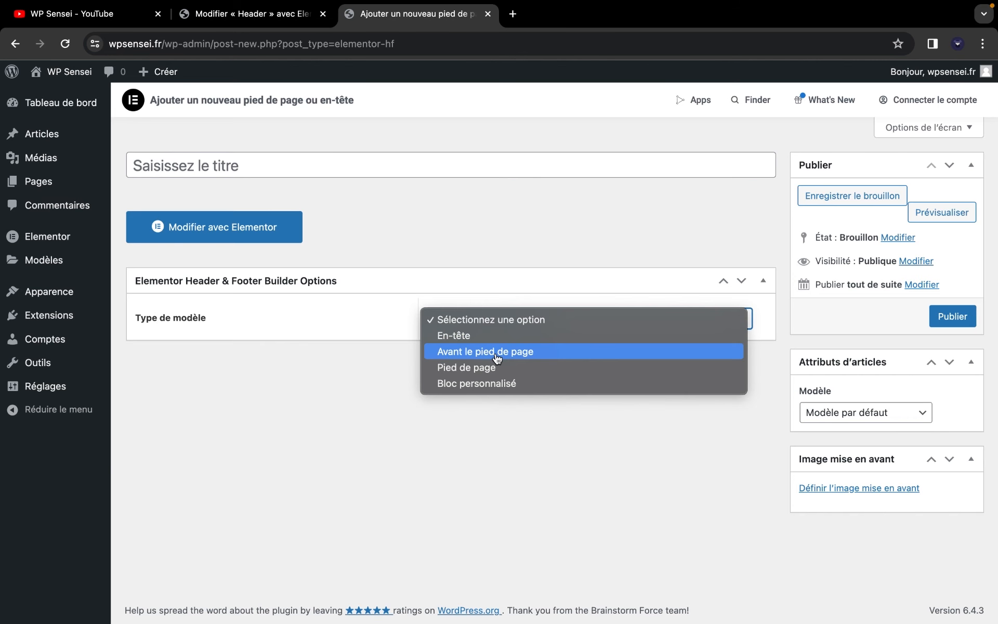
{"action": "left_click", "coordinate": [497, 371]}
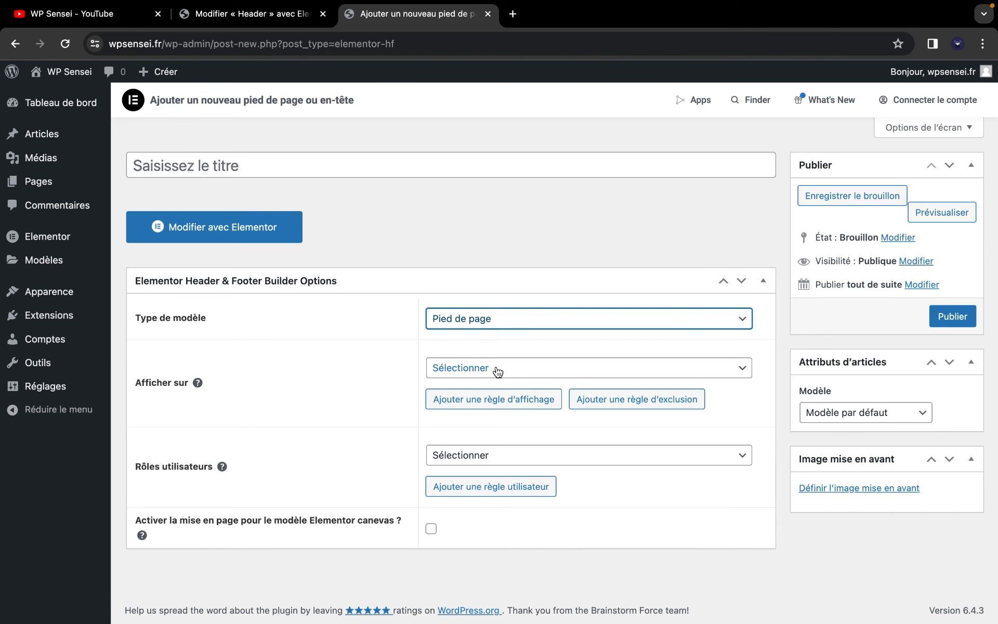
{"action": "left_click", "coordinate": [498, 371]}
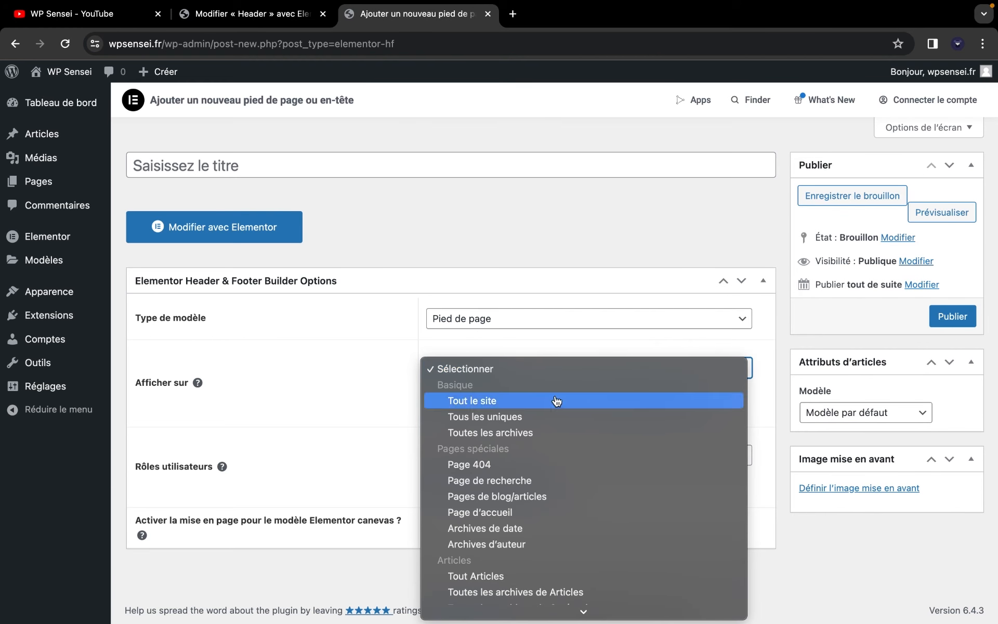
{"action": "left_click", "coordinate": [522, 401]}
{"action": "left_click", "coordinate": [350, 166]}
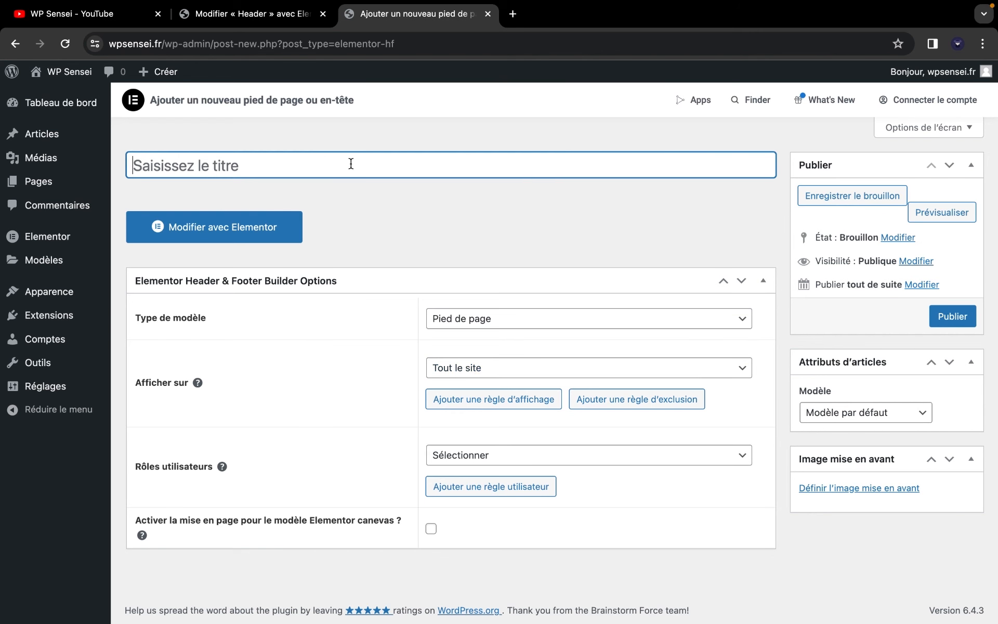
{"action": "type", "text": "Footer"}
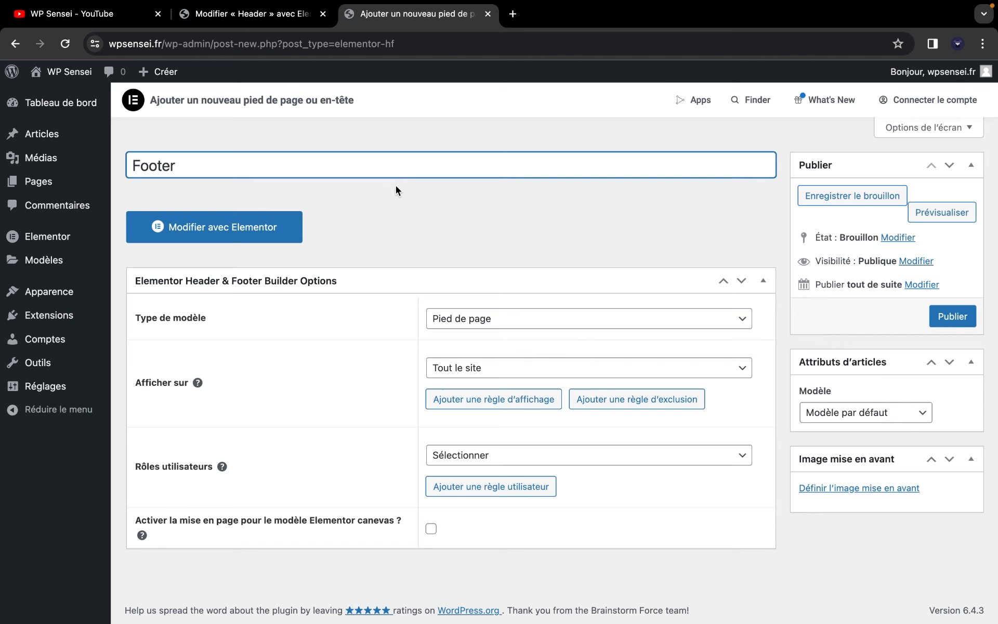
{"action": "left_click", "coordinate": [952, 316]}
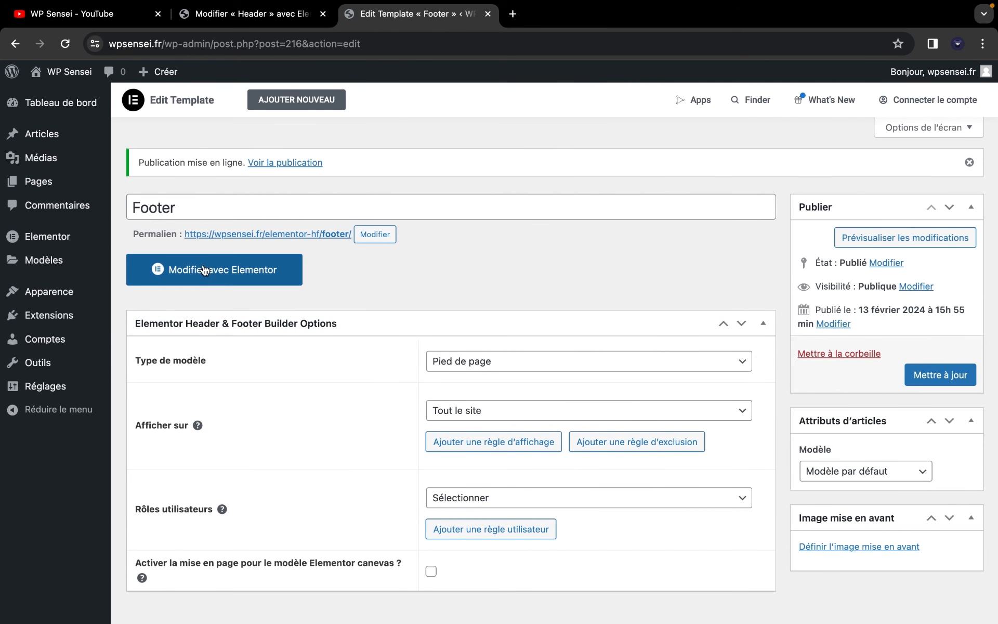
- Edit the Footer template with Elementor and add a single container with horizontal direction
{"action": "left_click", "coordinate": [206, 278]}
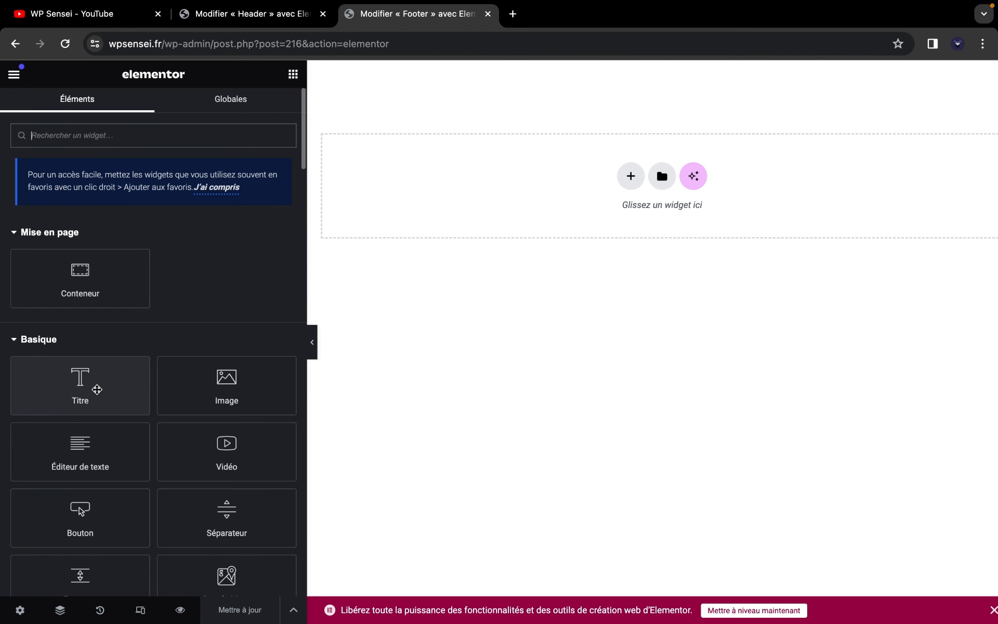
{"action": "left_click", "coordinate": [631, 176]}
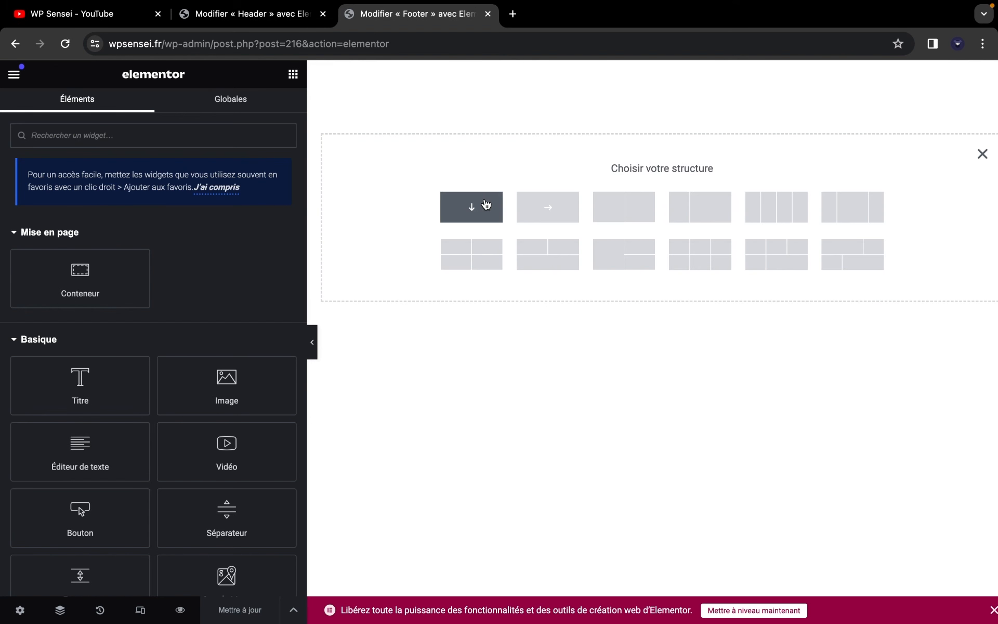
{"action": "left_click", "coordinate": [525, 214]}
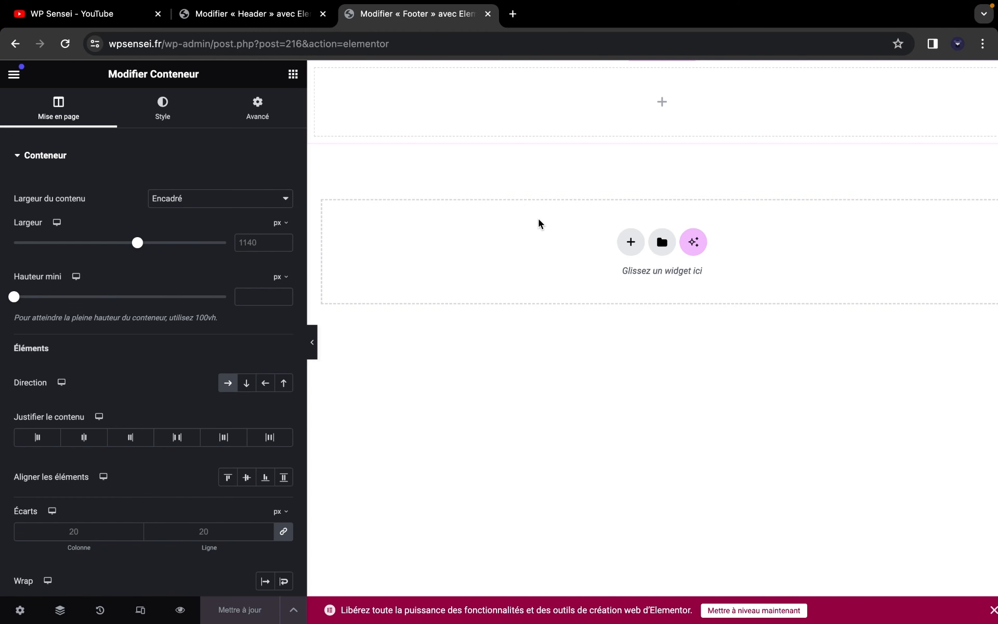
- Add a centre-aligned text editor widget to the footer container and update the Footer template
{"action": "left_click", "coordinate": [14, 76]}
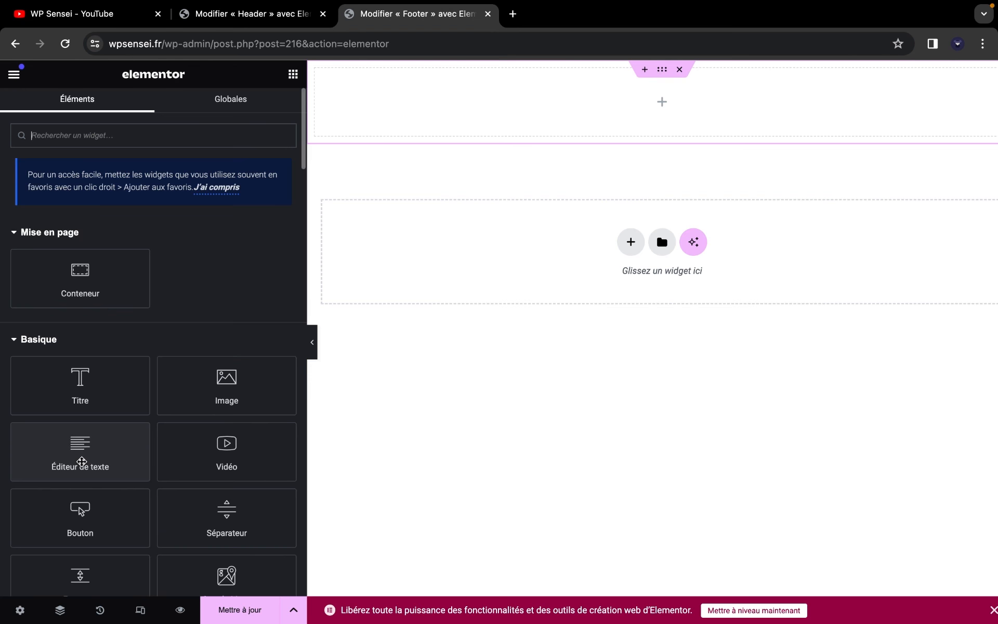
{"action": "left_click_drag", "start_coordinate": [82, 462], "coordinate": [309, 119]}
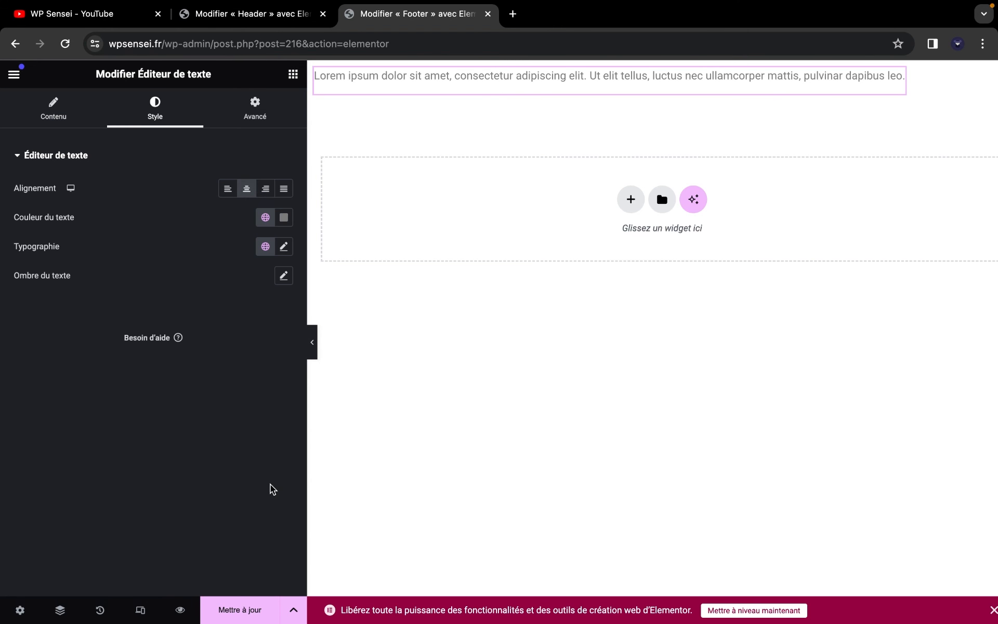
{"action": "left_click", "coordinate": [241, 610]}
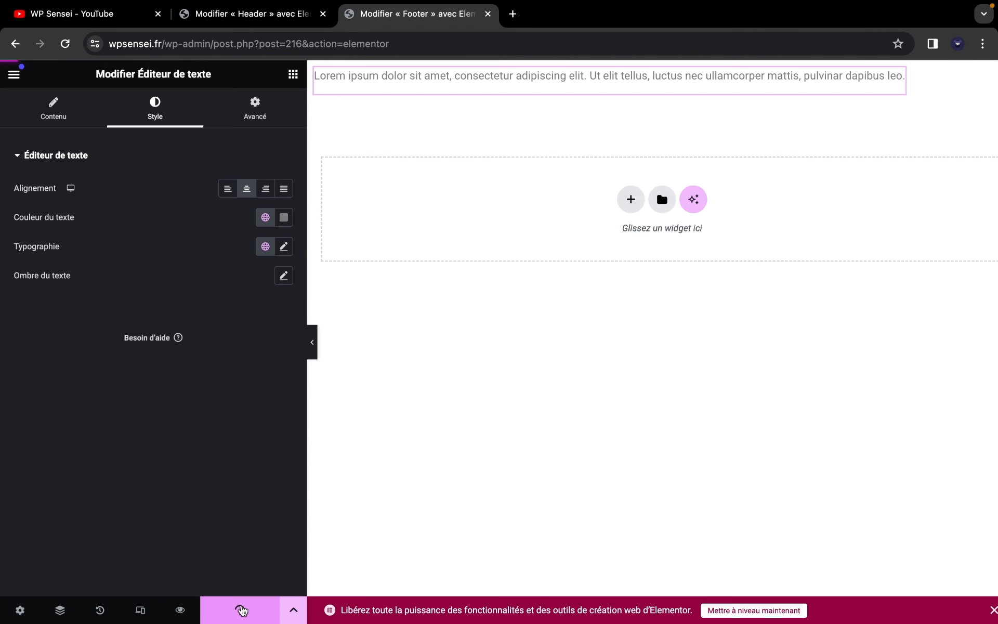
- Open the wpsensei.fr homepage and check the footer text beneath the page content
{"action": "left_click", "coordinate": [274, 24]}
{"action": "left_click_drag", "start_coordinate": [164, 44], "coordinate": [575, 74]}
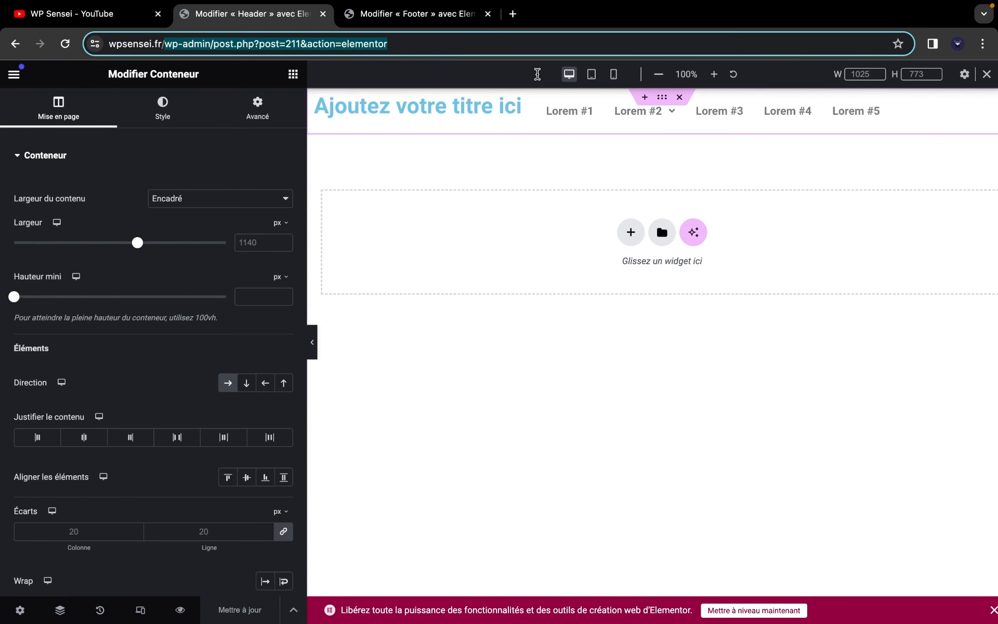
{"action": "key", "text": "BackSpace"}
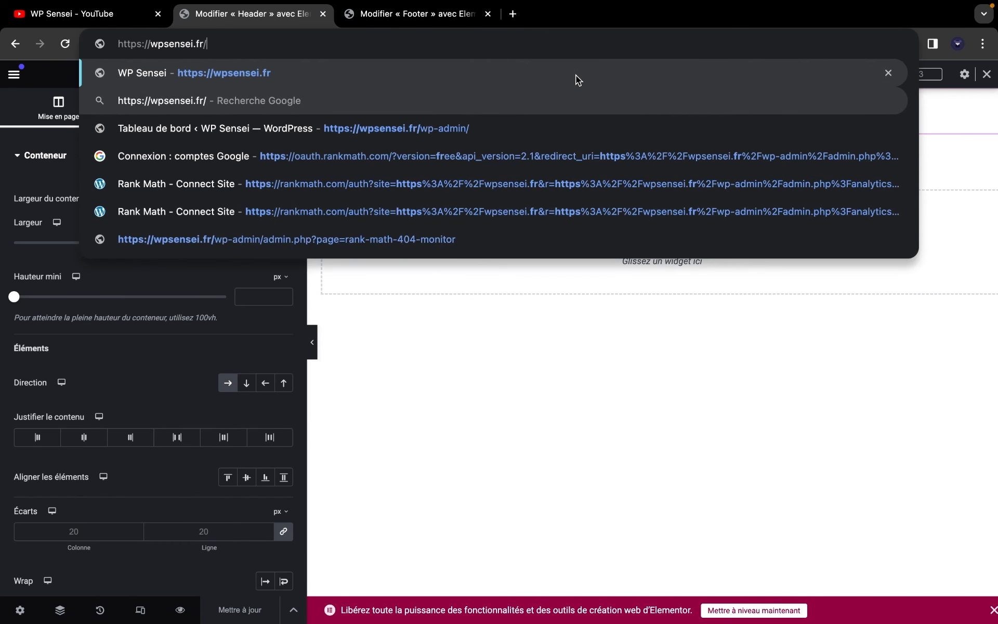
{"action": "key", "text": "Return"}
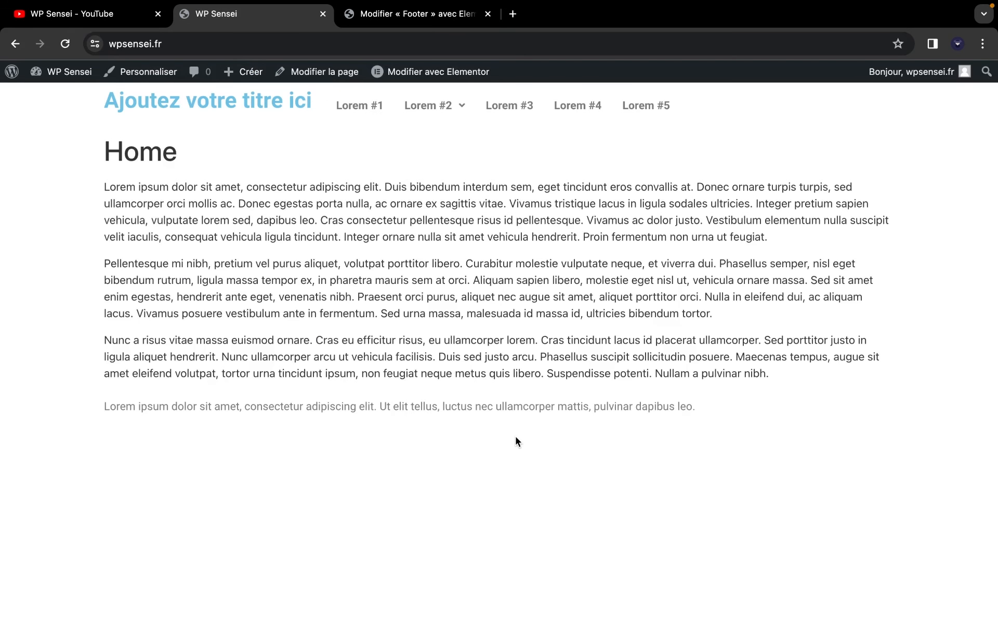
{"action": "triple_click", "coordinate": [612, 418]}
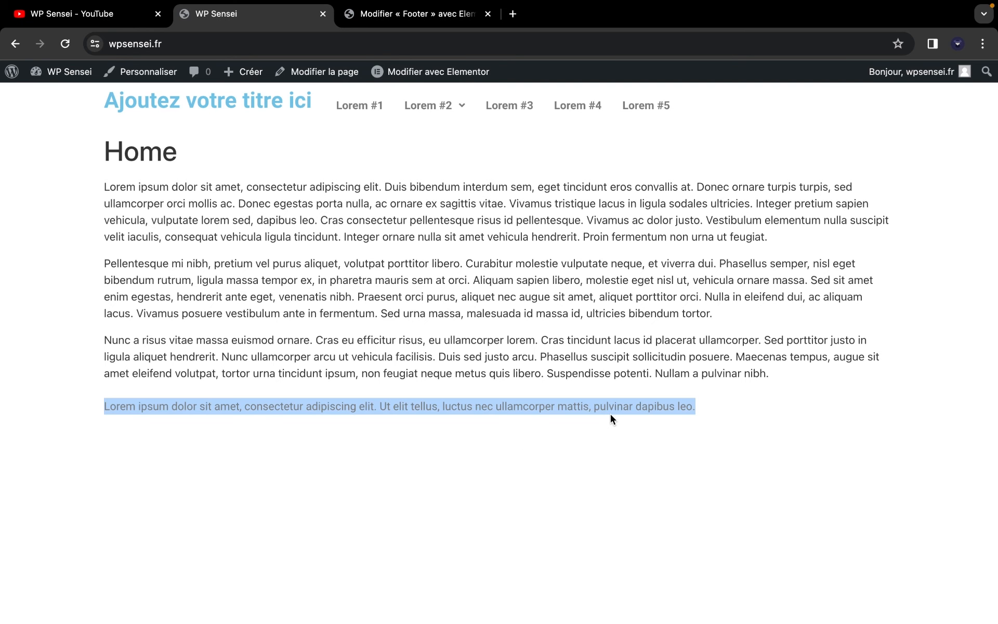
- View the Elementor Header & Footer Builder template list in the WordPress dashboard and select the Footer template's shortcode
{"action": "left_click", "coordinate": [369, 3]}
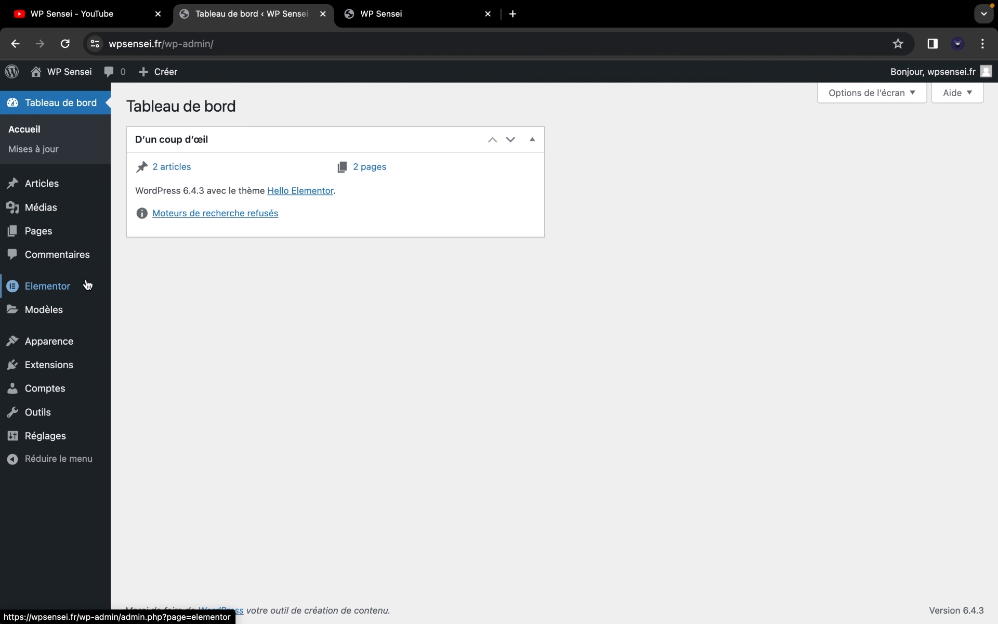
{"action": "left_click", "coordinate": [52, 309]}
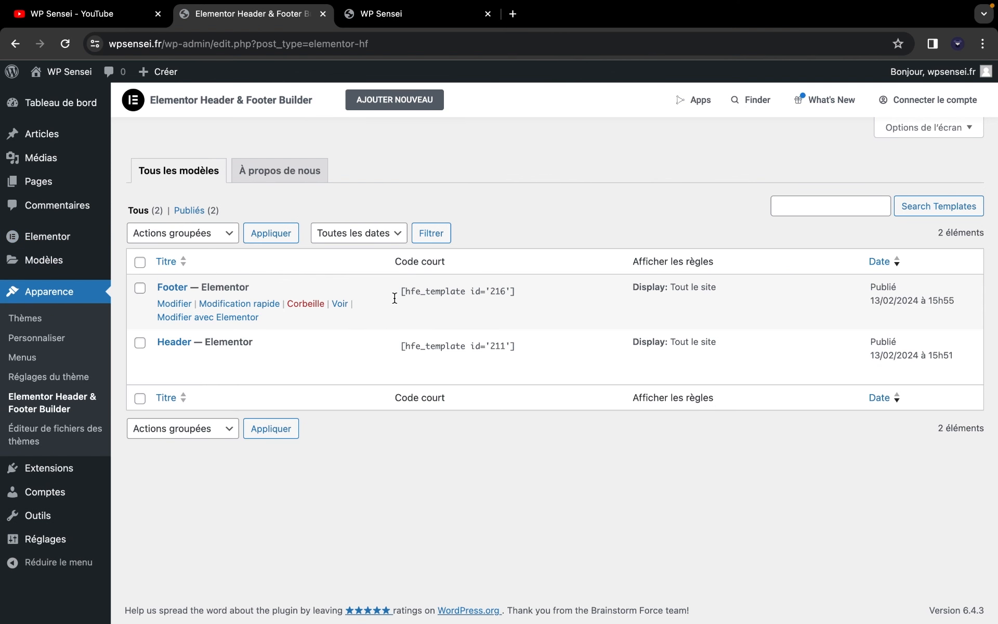
{"action": "left_click", "coordinate": [538, 289]}
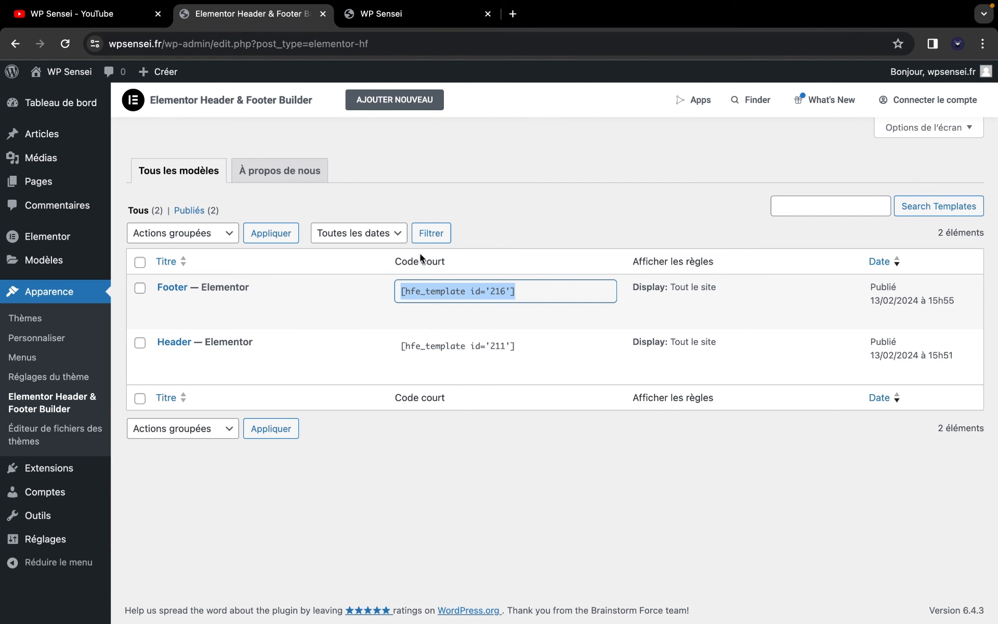
- Start a new header or footer template with the type Bloc personnalisé and examine its shortcode option
{"action": "left_click", "coordinate": [407, 111]}
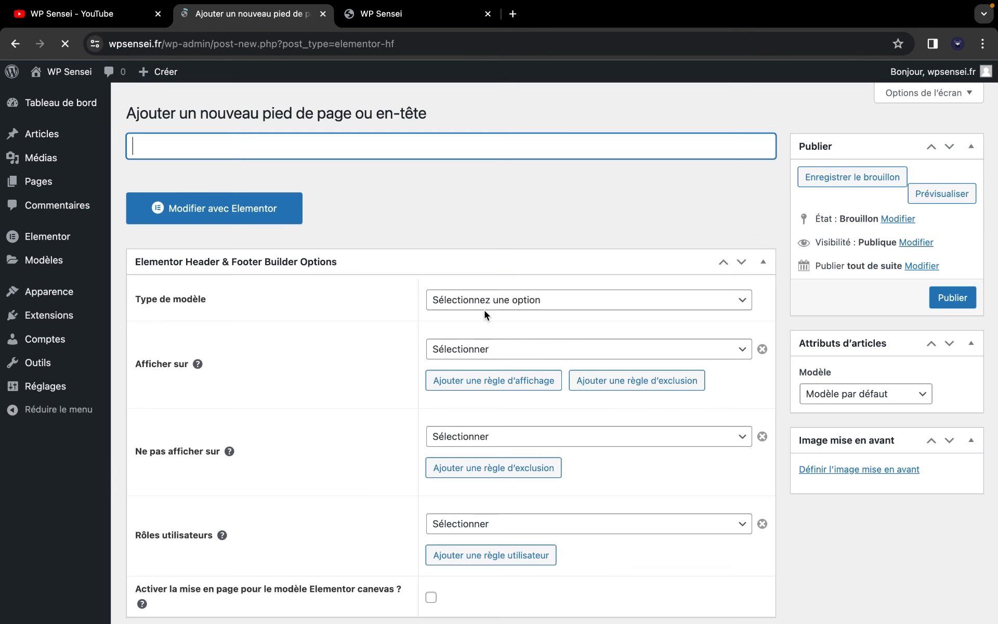
{"action": "left_click", "coordinate": [470, 325]}
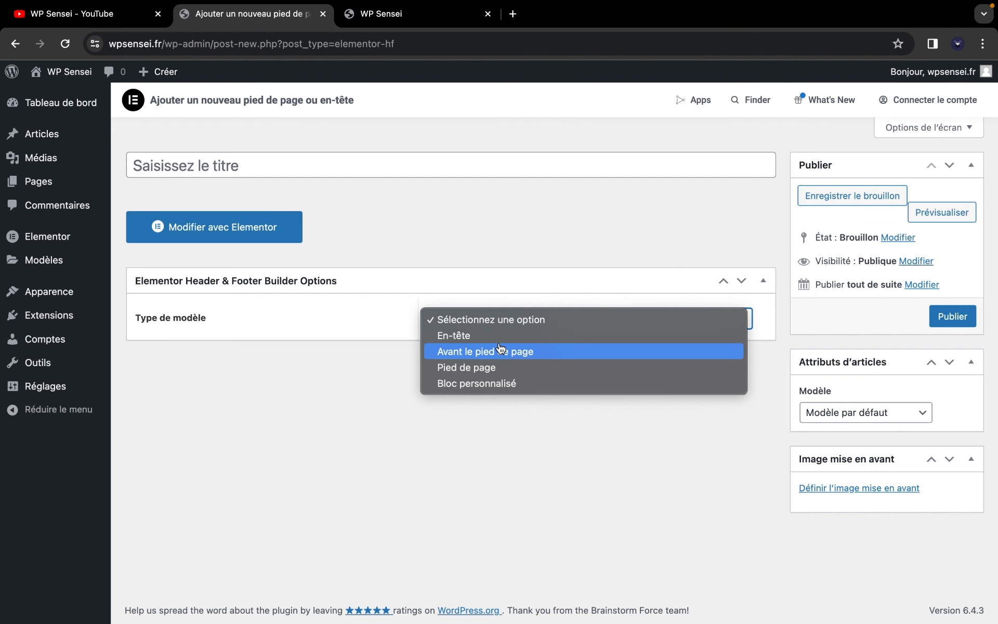
{"action": "left_click", "coordinate": [479, 385]}
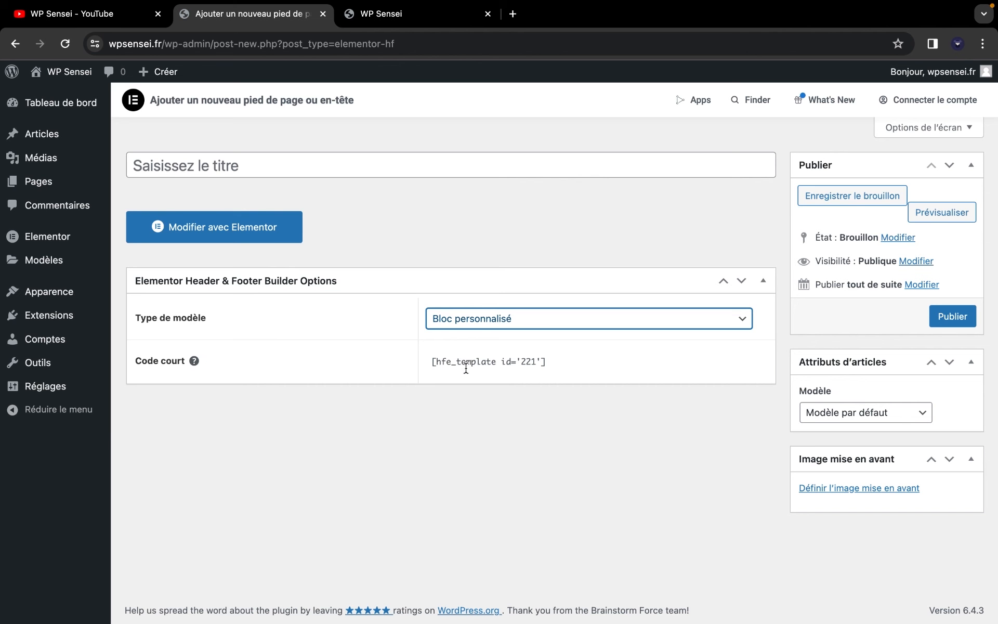
{"action": "left_click", "coordinate": [441, 366]}
{"action": "left_click", "coordinate": [353, 394]}
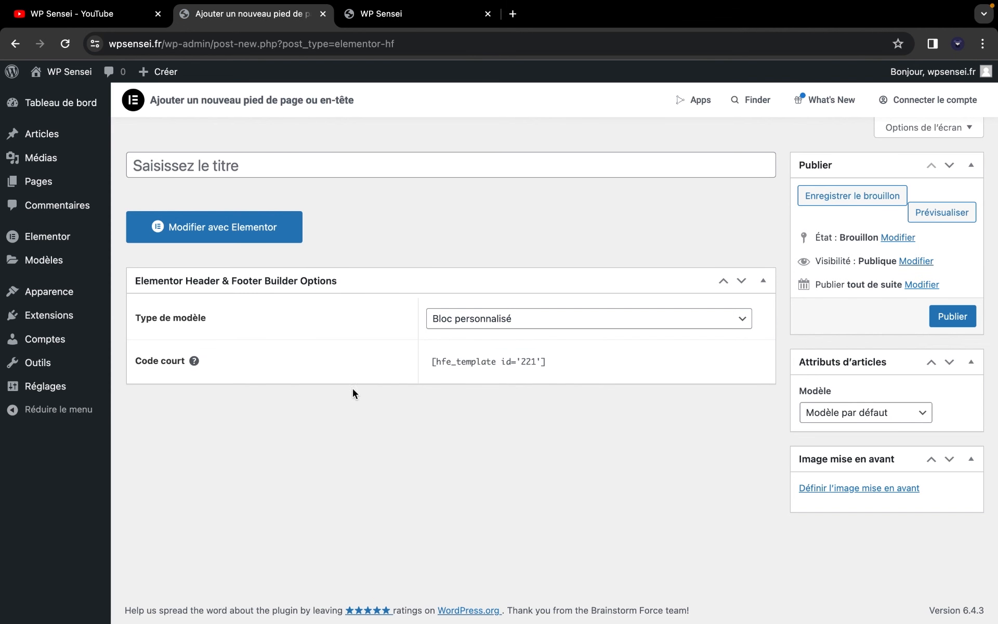
- Examine the template types available for a new Elementor saved template, then close the dialog without creating one
{"action": "left_click", "coordinate": [46, 260]}
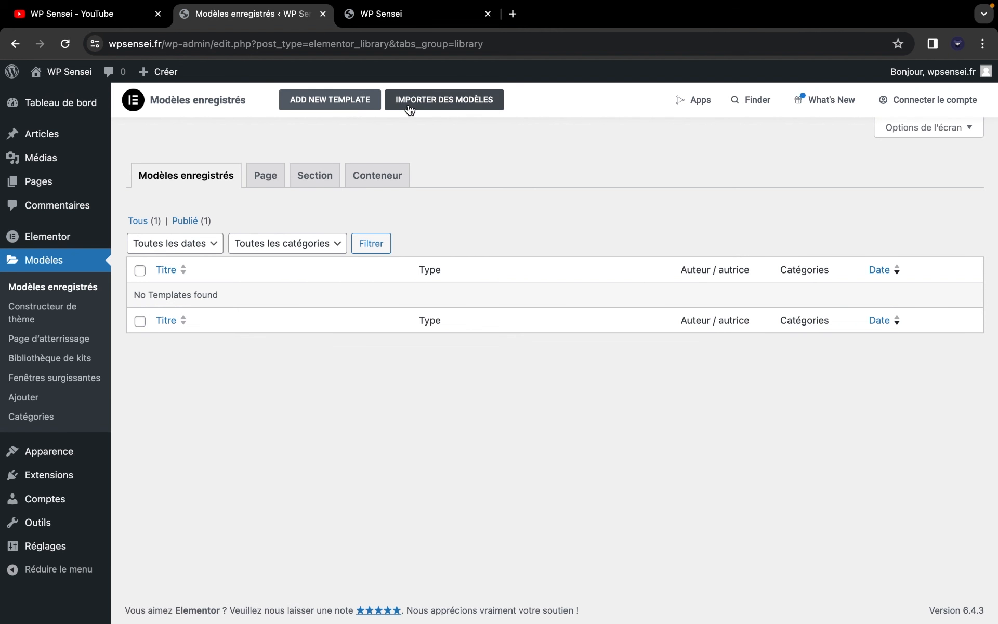
{"action": "left_click", "coordinate": [350, 104]}
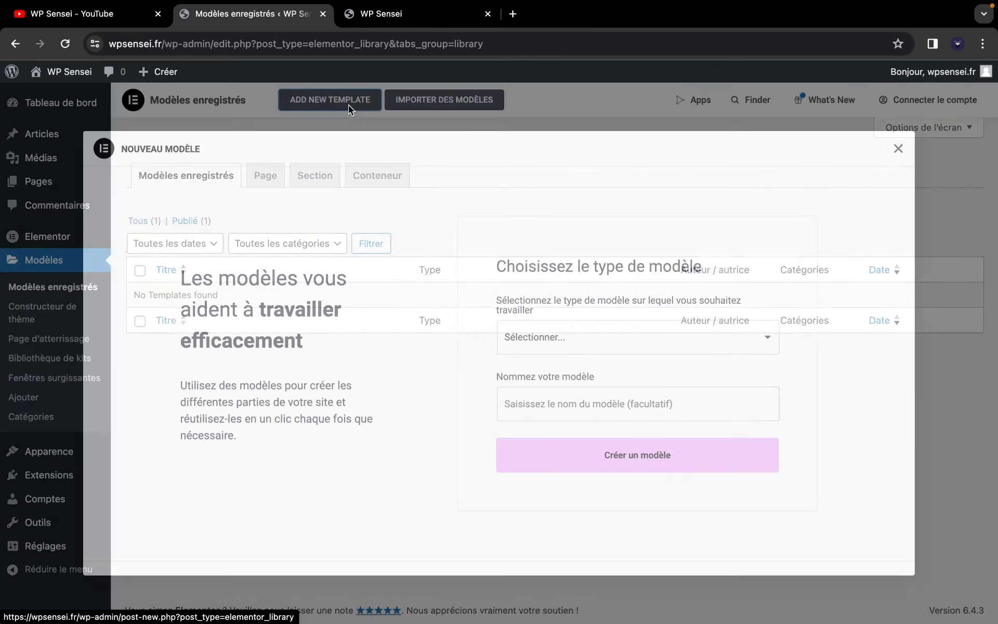
{"action": "left_click", "coordinate": [617, 348]}
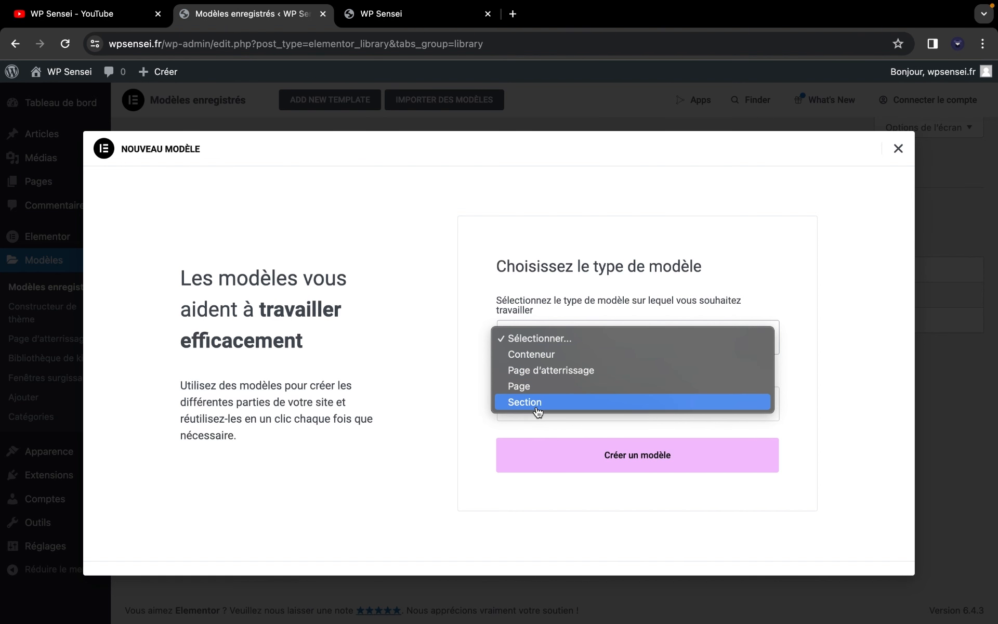
{"action": "left_click", "coordinate": [897, 146]}
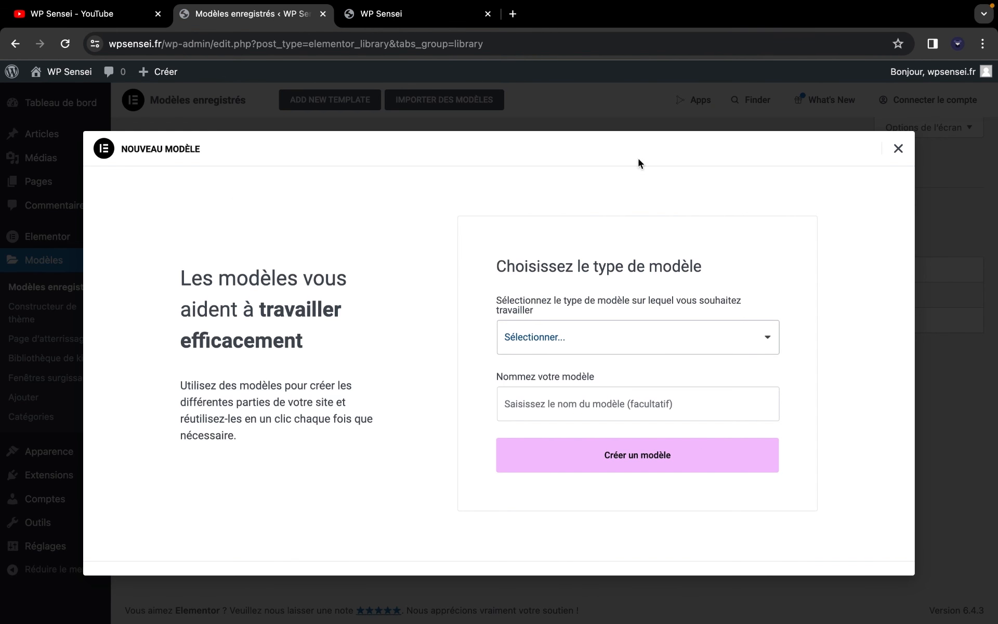
{"action": "left_click", "coordinate": [899, 149]}
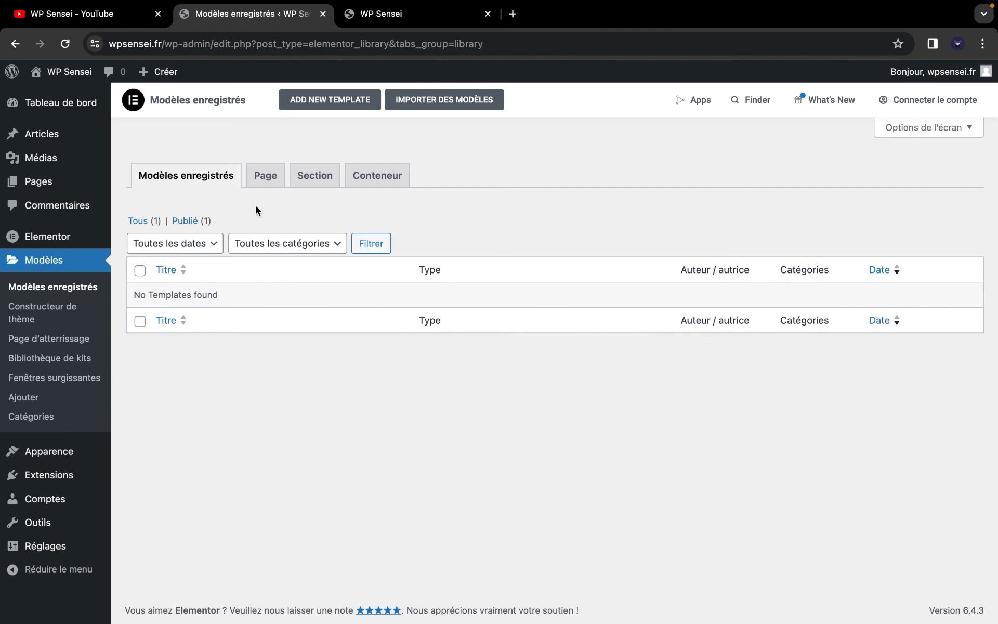
{"action": "left_click", "coordinate": [130, 13]}
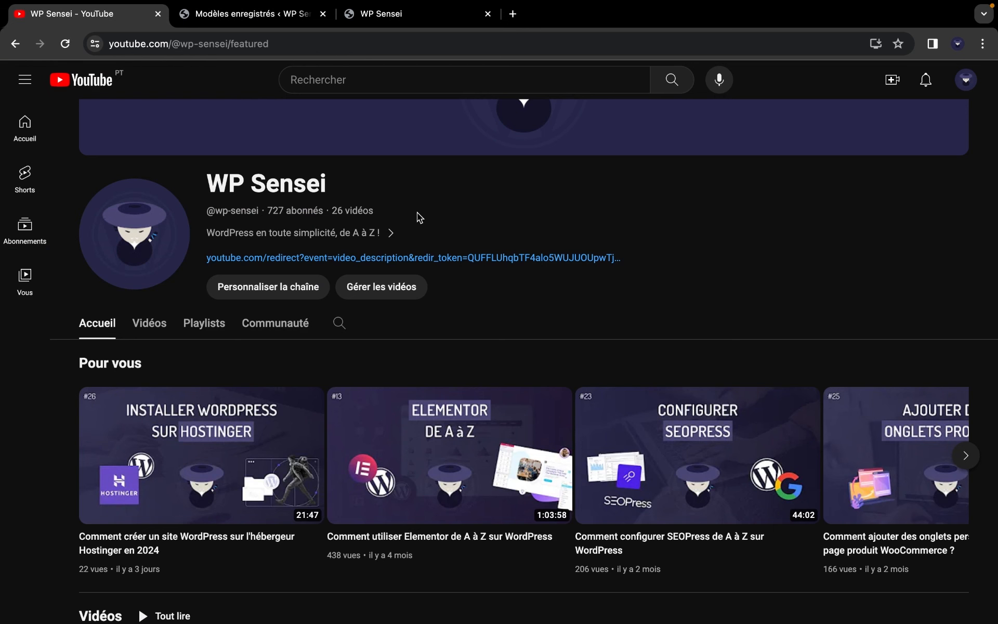
{"action": "left_click", "coordinate": [283, 18]}
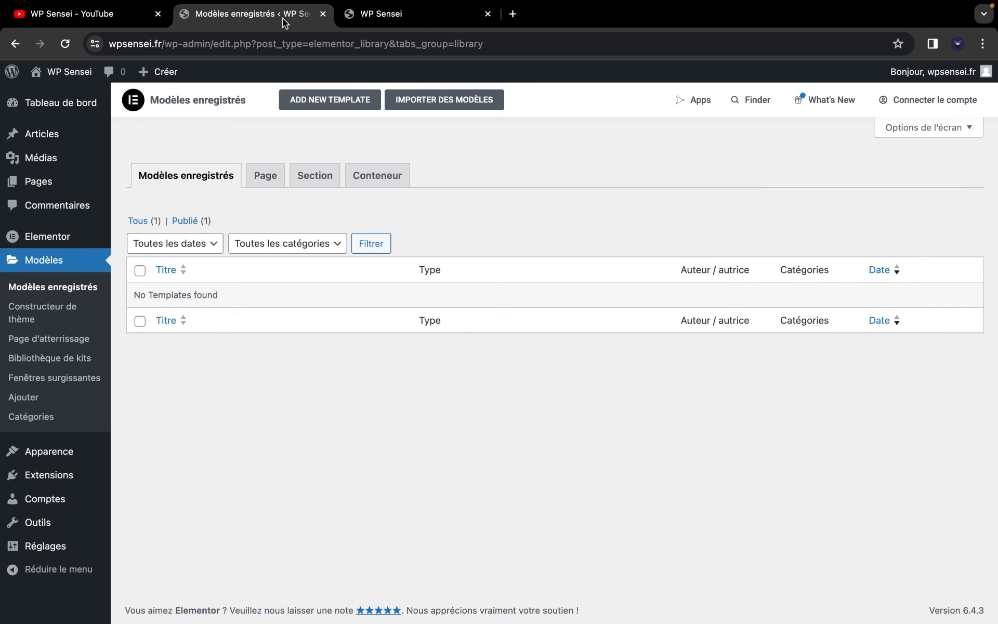
{"action": "left_click", "coordinate": [423, 21]}
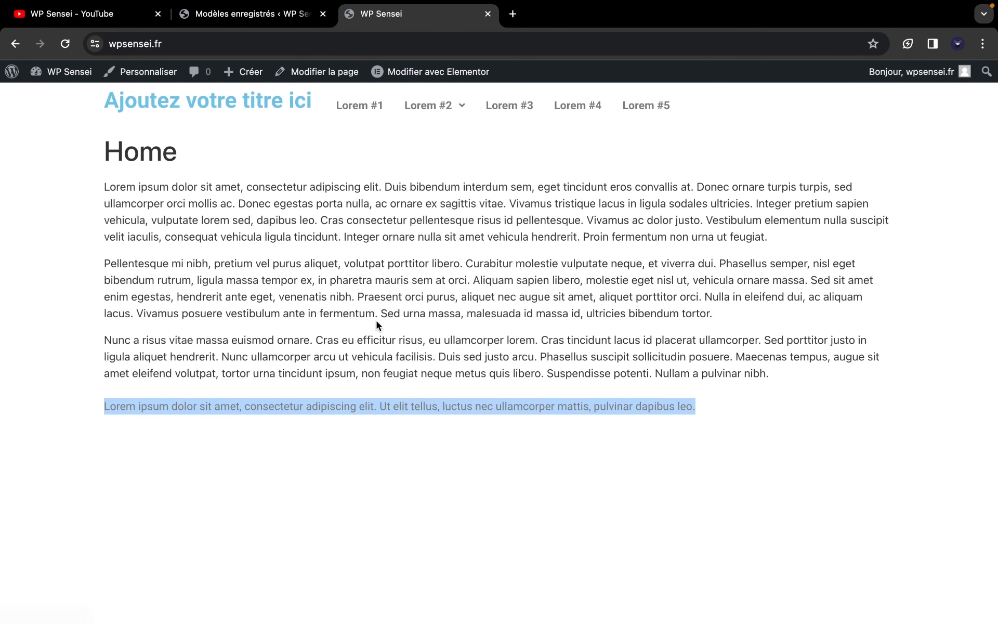
{"action": "left_click", "coordinate": [217, 296]}
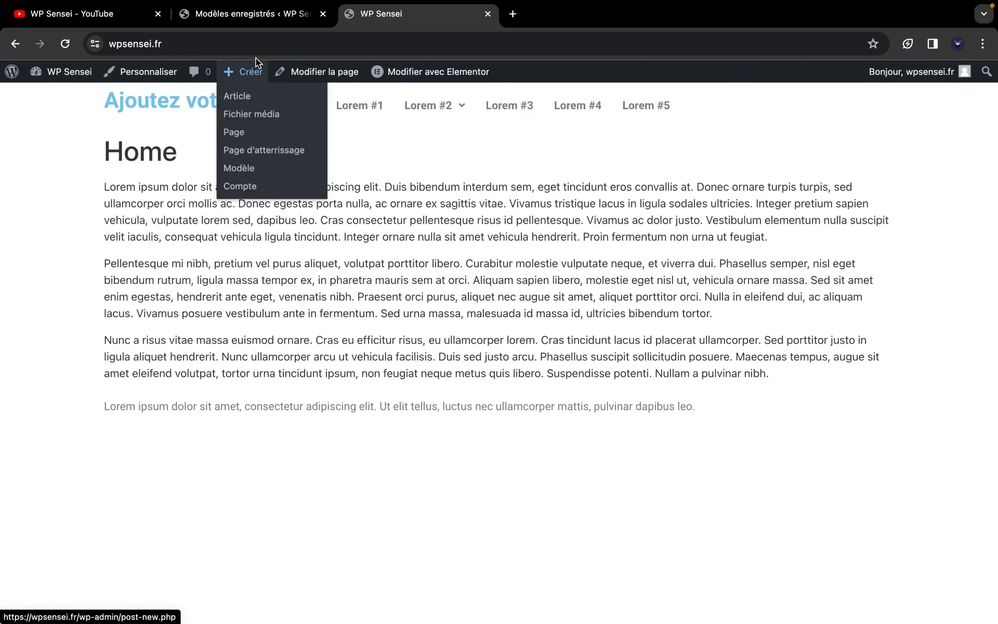
{"action": "left_click", "coordinate": [256, 20]}
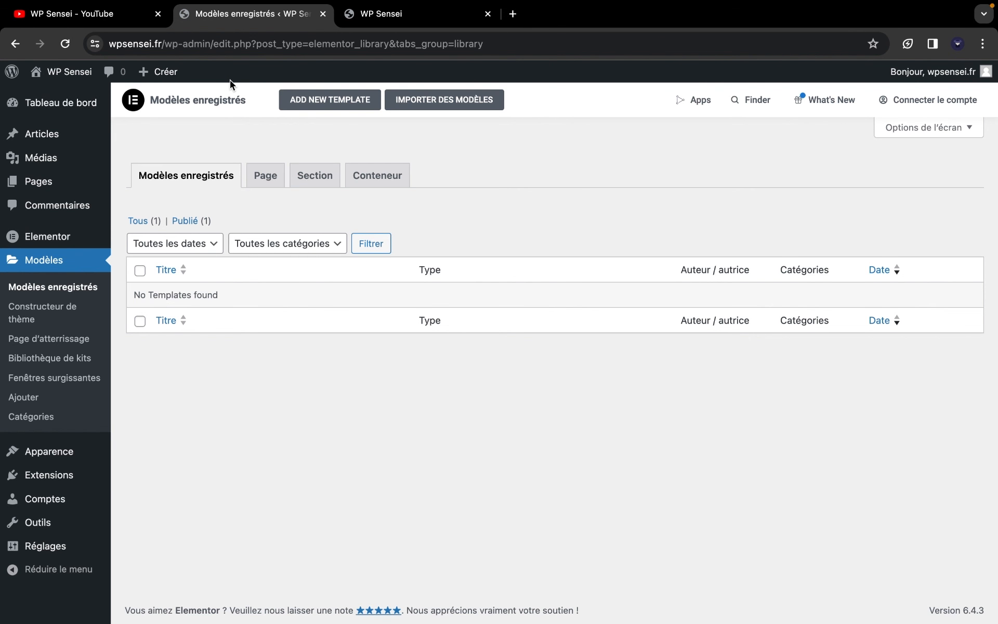